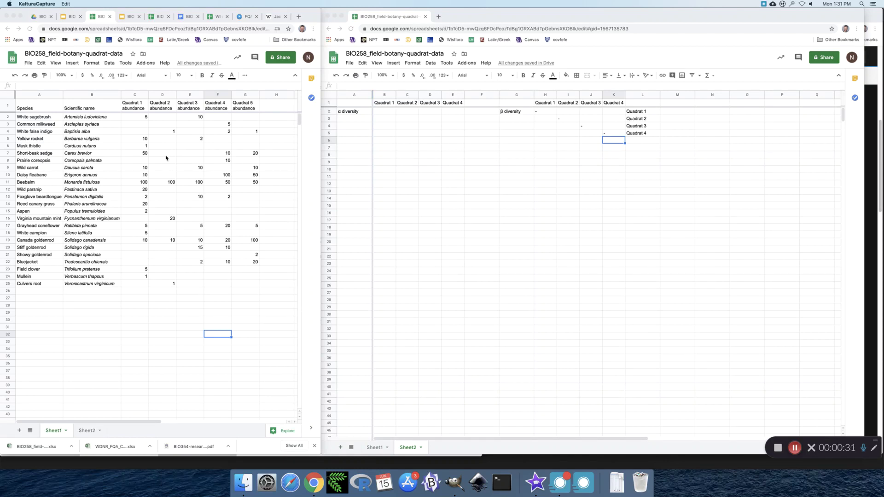
Examine the Quadrat 1 abundance values and the list of scientific names in Sheet1
left_click(138, 122)
left_click(134, 118)
left_click_drag(132, 129, 132, 284)
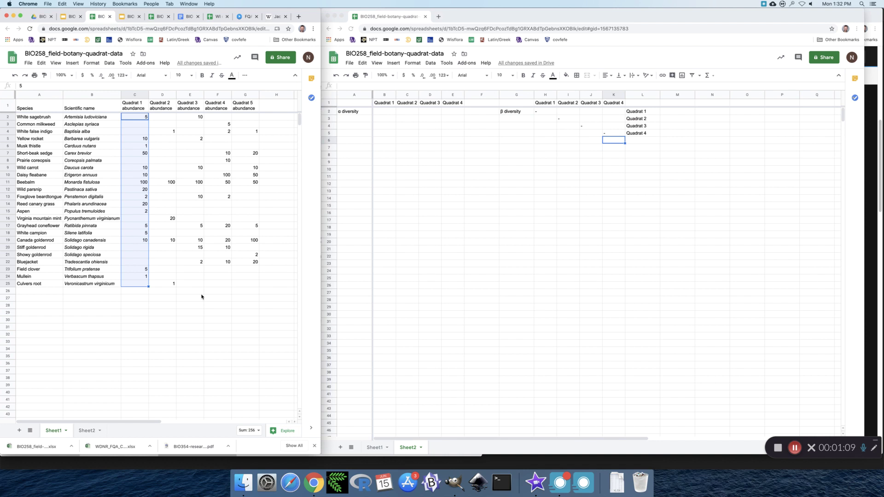
left_click_drag(106, 117, 100, 290)
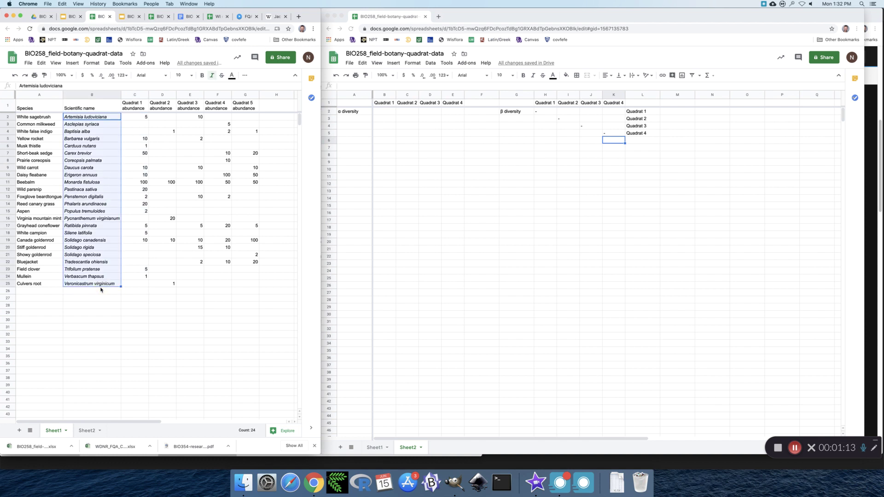
left_click(144, 300)
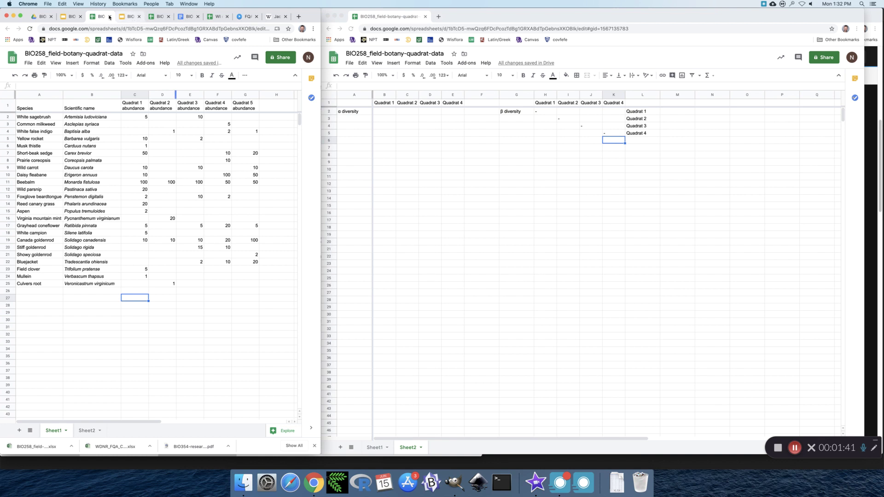
Present the Diversity slide of the BIO258-botany-followup deck to review the α diversity definition, and exit the slideshow
left_click(67, 17)
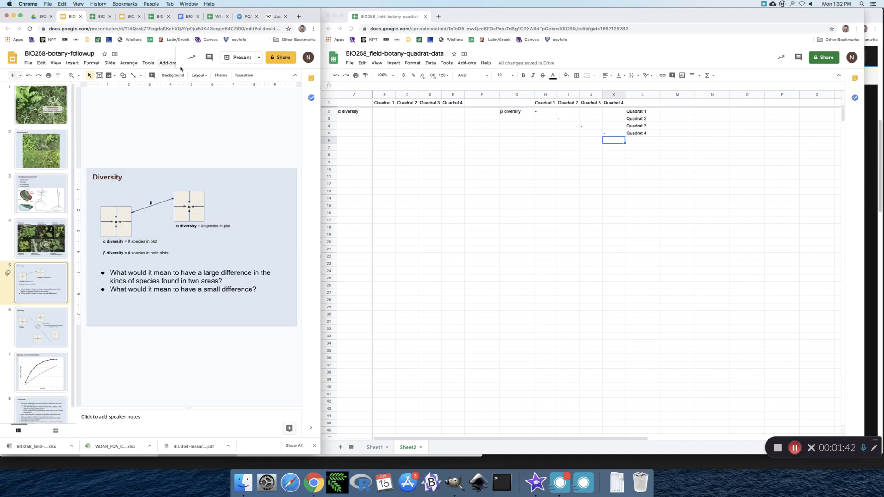
left_click(240, 58)
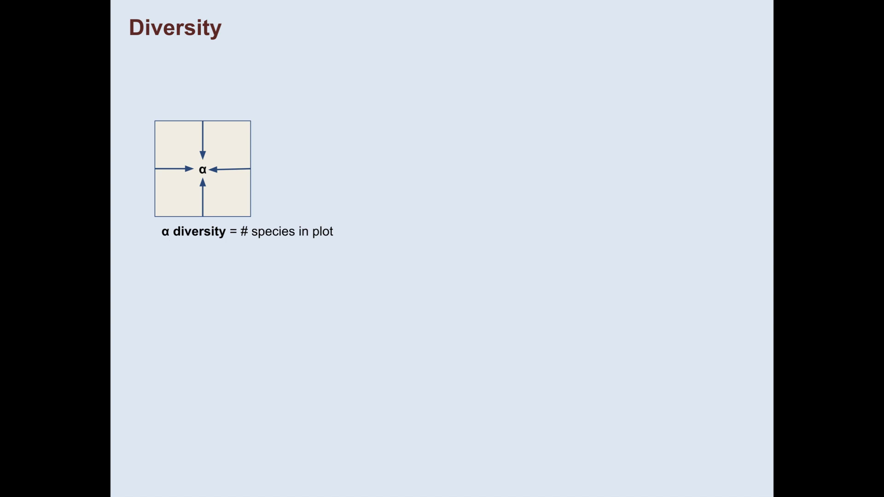
key("Escape")
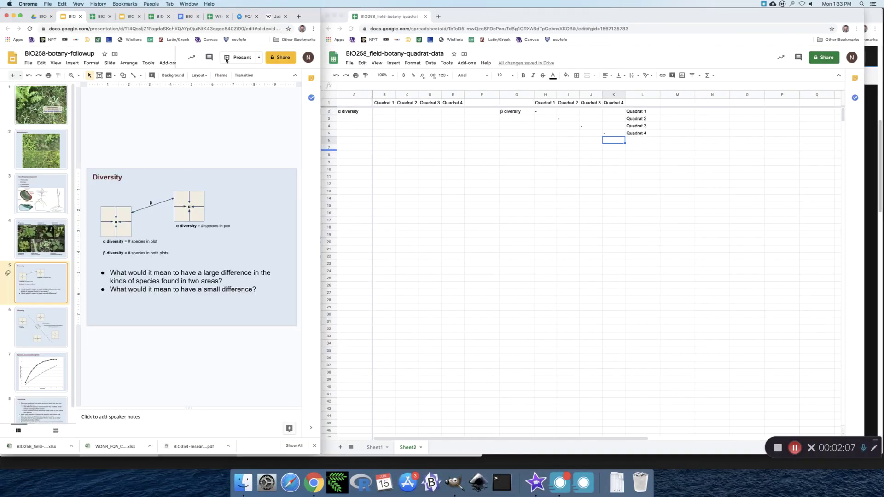
Return to the quadrat data spreadsheet and sort Sheet1 by the Quadrat 1 abundance column, A → Z
left_click(100, 17)
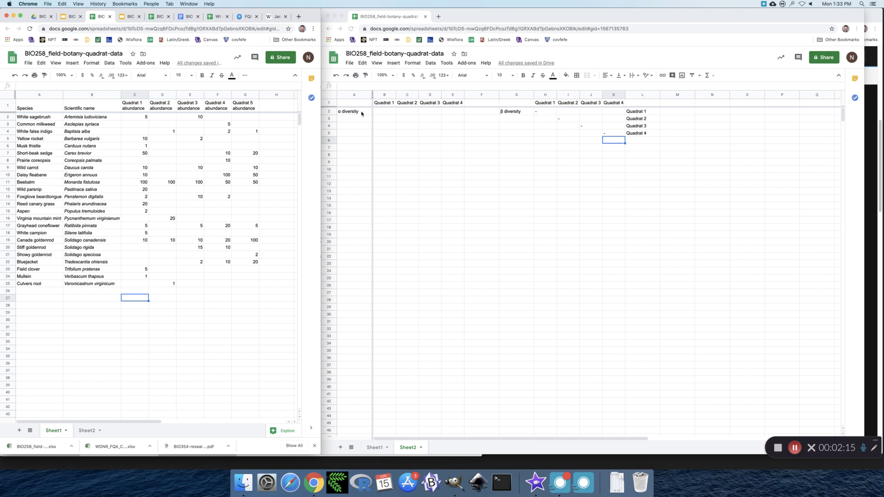
left_click(157, 146)
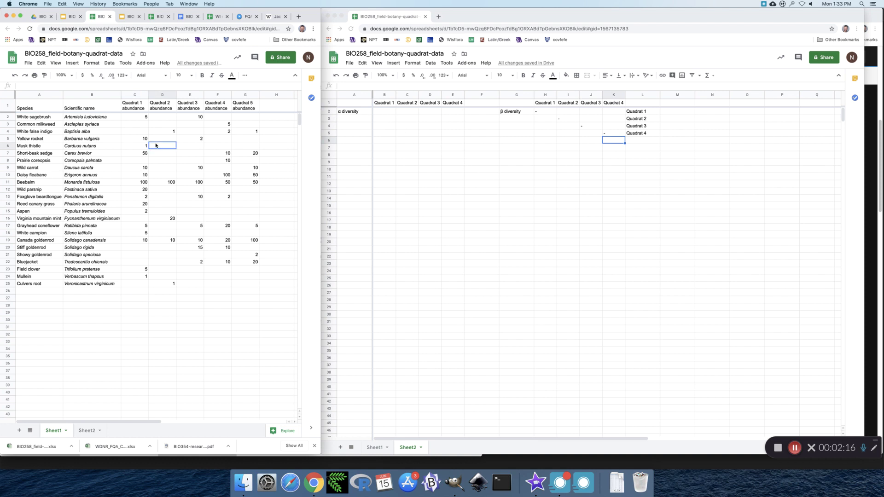
left_click(145, 96)
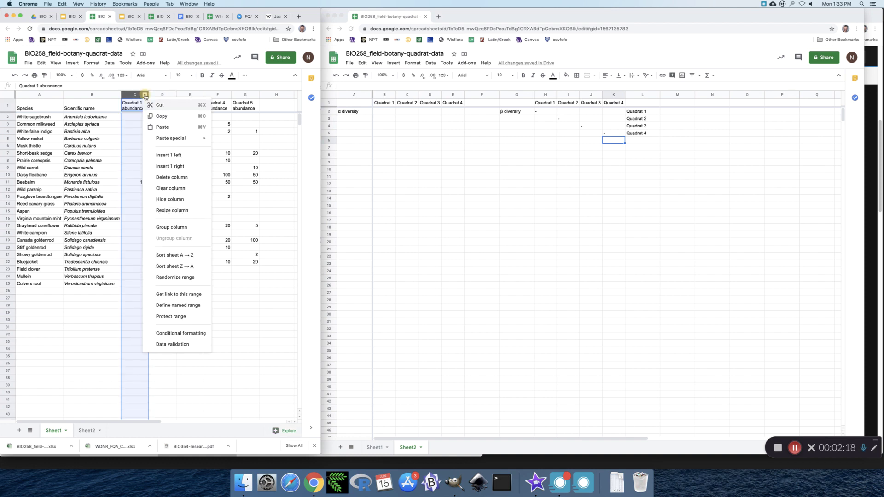
left_click(184, 253)
Count the species with a Quadrat 1 abundance and enter 16 as Quadrat 1's α diversity in Sheet2
left_click_drag(137, 119, 143, 226)
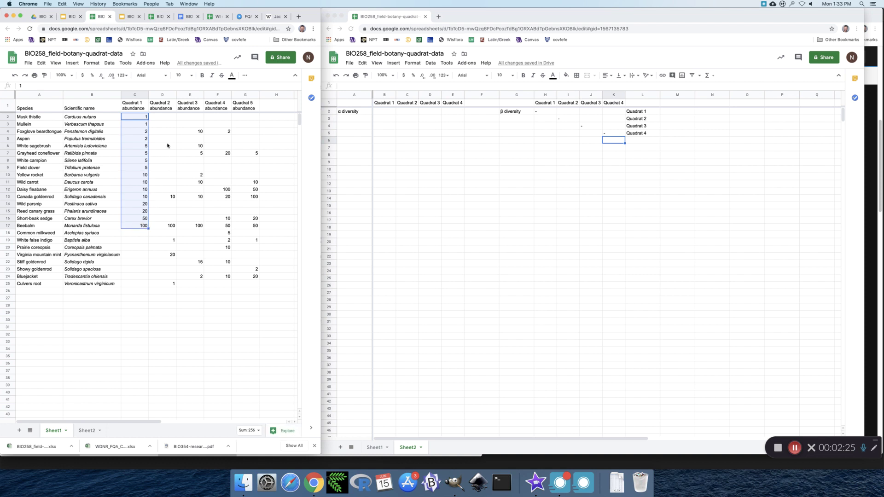
left_click(173, 145)
left_click(140, 117)
key("Down")
key("Down")
key("Down")
key("Down")
key("Down")
key("Down")
key("Down")
key("Down")
key("Down")
key("Down")
key("Down")
key("Down")
key("Down")
key("Down")
key("Down")
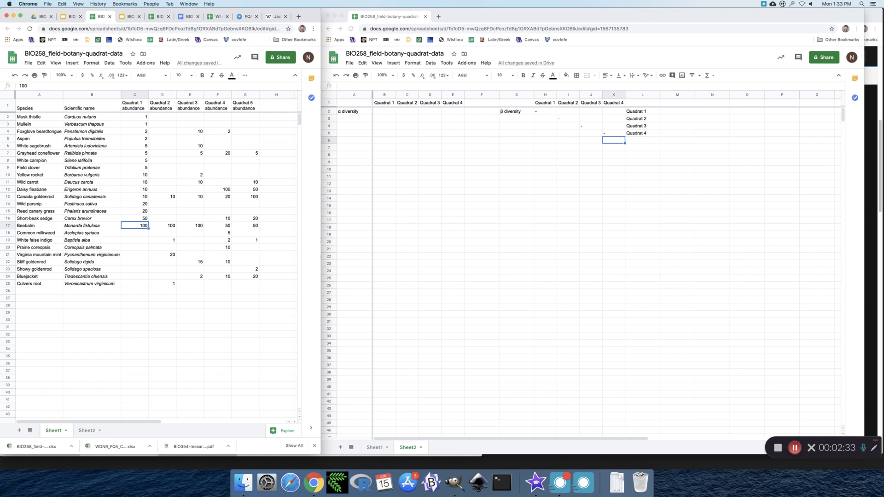
left_click(424, 132)
left_click(384, 111)
type("16")
key("Return")
Sort Sheet1 by the Quadrat 2 abundance column, A → Z
left_click(162, 95)
right_click(162, 96)
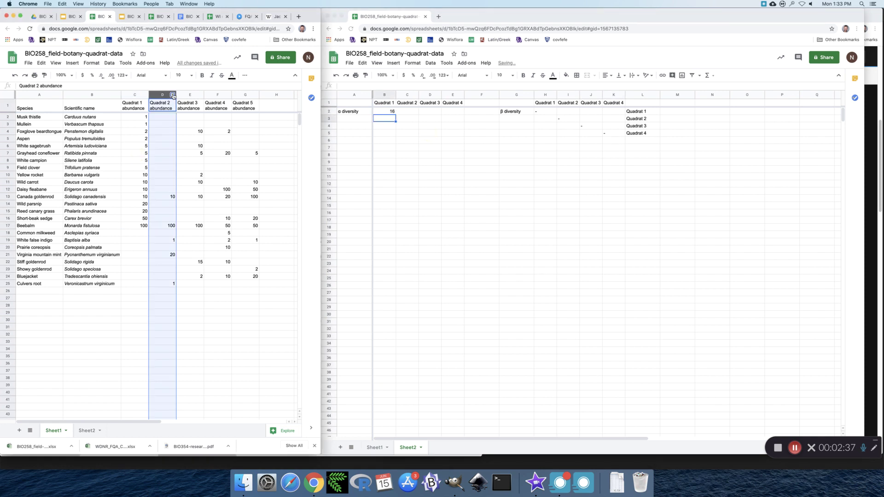
left_click(215, 256)
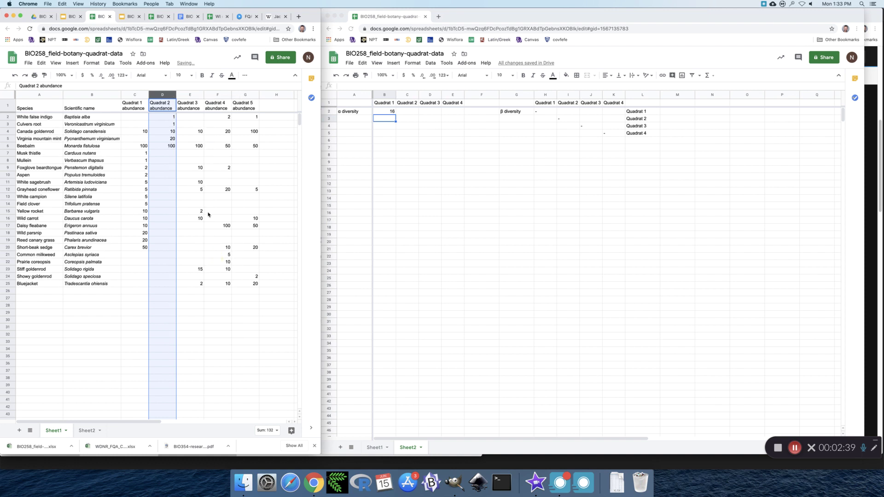
Count the species with a Quadrat 2 abundance and enter 5 as Quadrat 2's α diversity in Sheet2
left_click(166, 122)
key("Down")
key("Down")
key("Down")
left_click(409, 113)
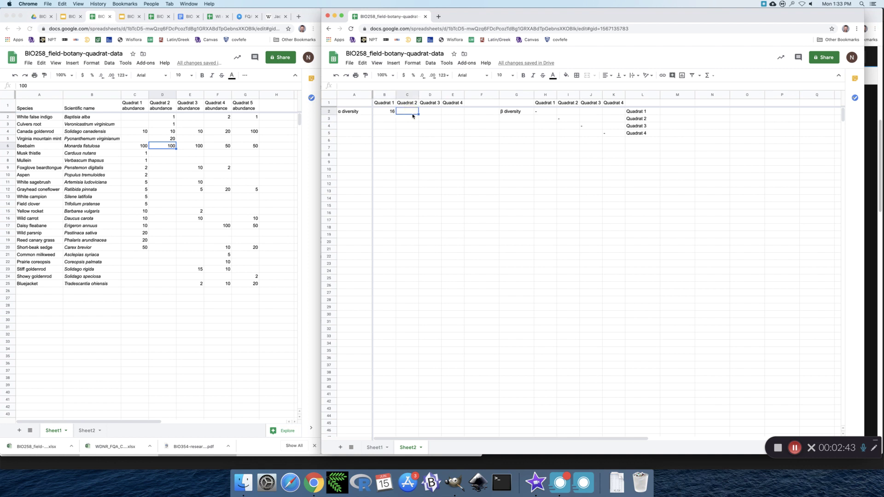
type("5")
key("Return")
Sort Sheet1 by the Quadrat 3 abundance column, A → Z
left_click(183, 158)
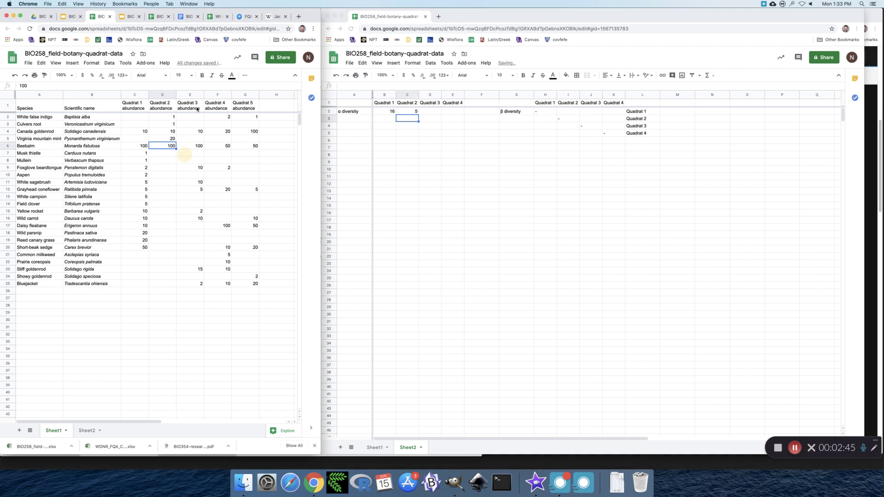
left_click(201, 96)
left_click(235, 254)
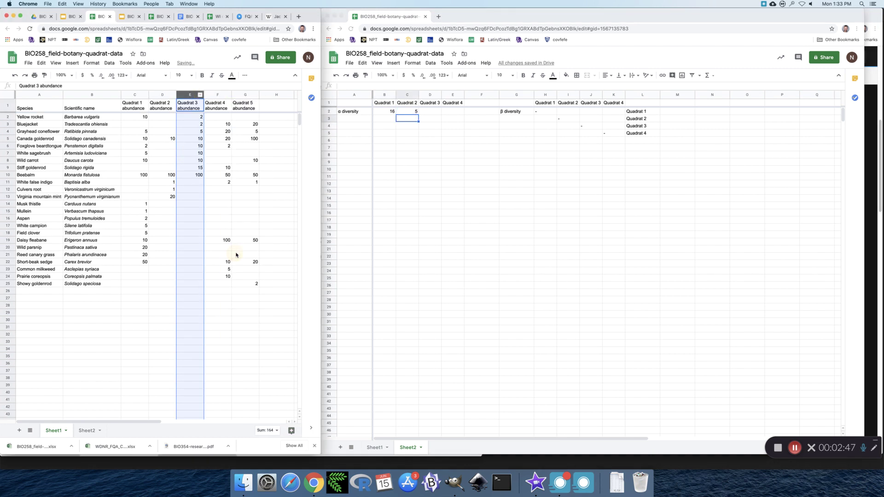
Count the species with a Quadrat 3 abundance and enter 9 as Quadrat 3's α diversity in Sheet2
left_click(195, 118)
key("Down")
key("Down")
key("Down")
key("Down")
key("Down")
key("Down")
key("Down")
key("Down")
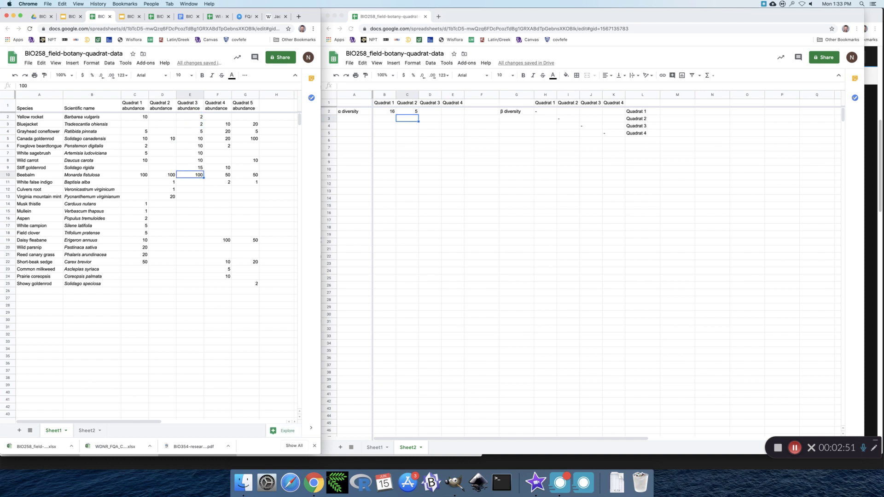
left_click(432, 112)
left_click(427, 113)
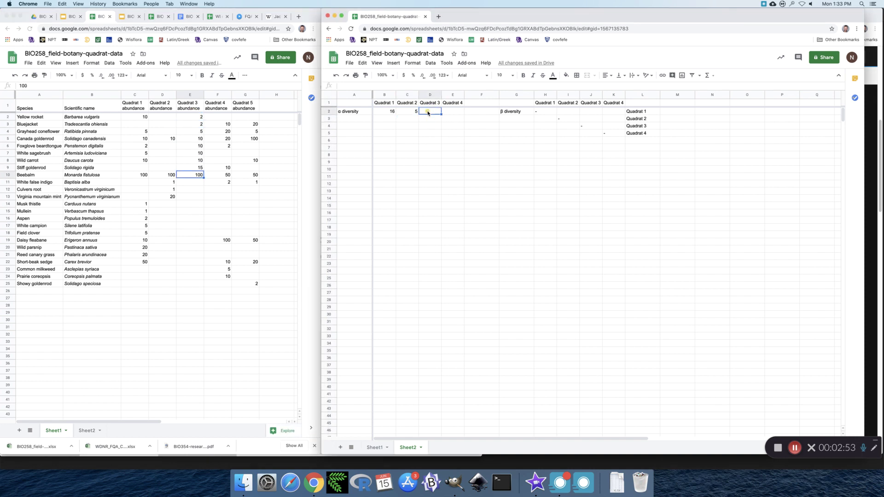
type("9")
key("Return")
Sort Sheet1 by the Quadrat 4 abundance column, A → Z
left_click(216, 162)
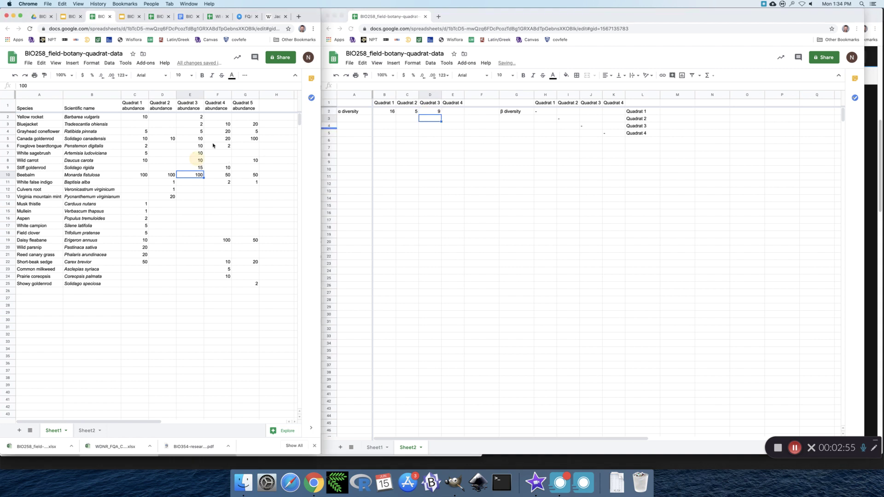
left_click(228, 96)
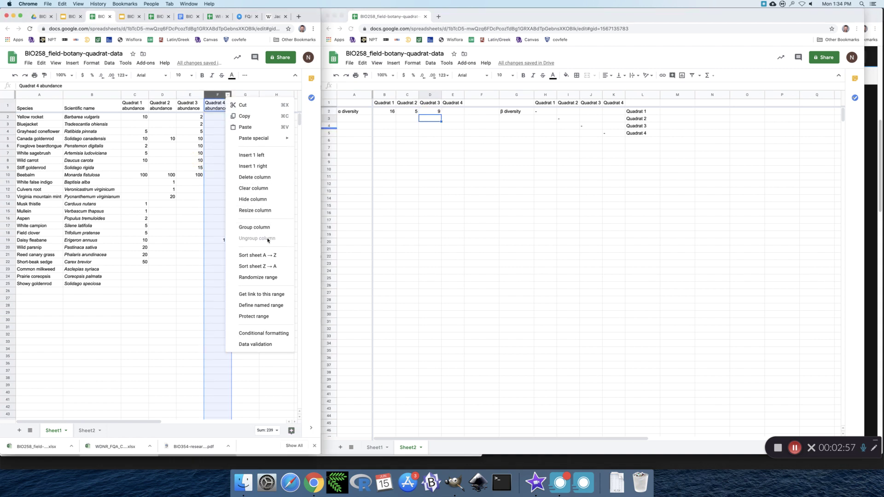
left_click(266, 256)
Count the species with a Quadrat 4 abundance and enter 11 as Quadrat 4's α diversity in Sheet2
left_click(218, 119)
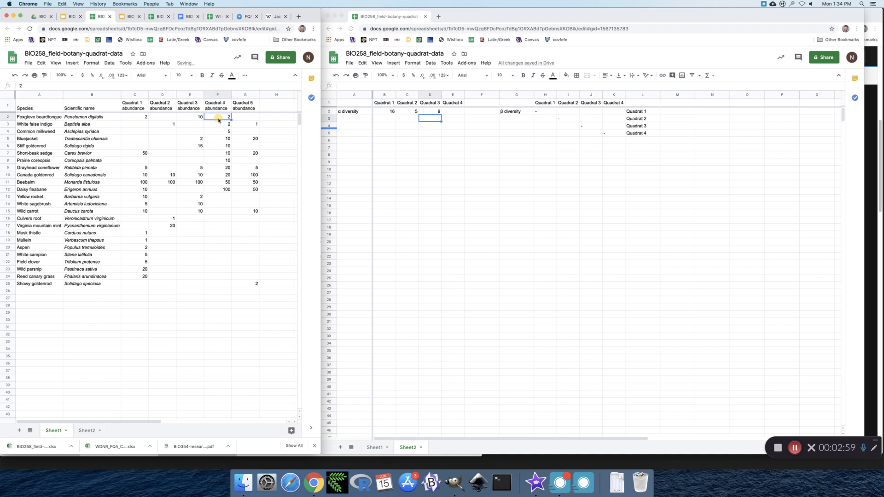
key("Down")
key("Down")
key("Down")
key("Down")
key("Down")
key("Down")
key("Down")
key("Down")
key("Down")
key("Down")
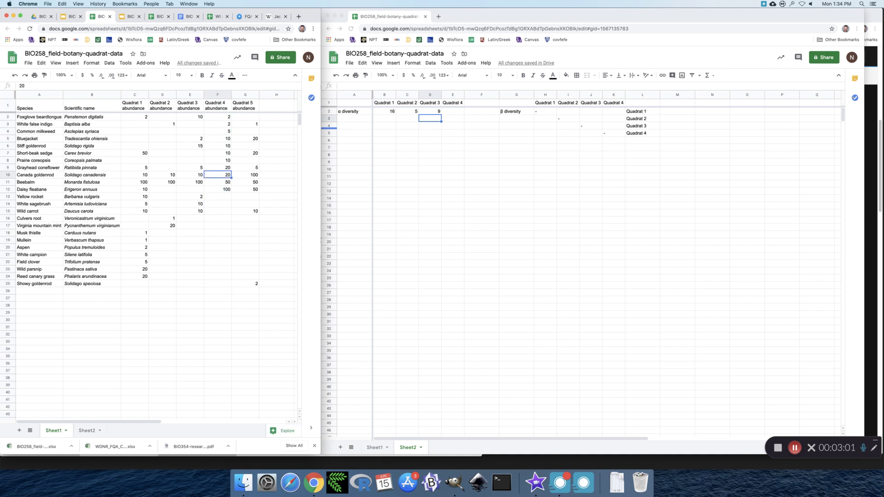
left_click(455, 112)
left_click(456, 113)
type("11")
key("Return")
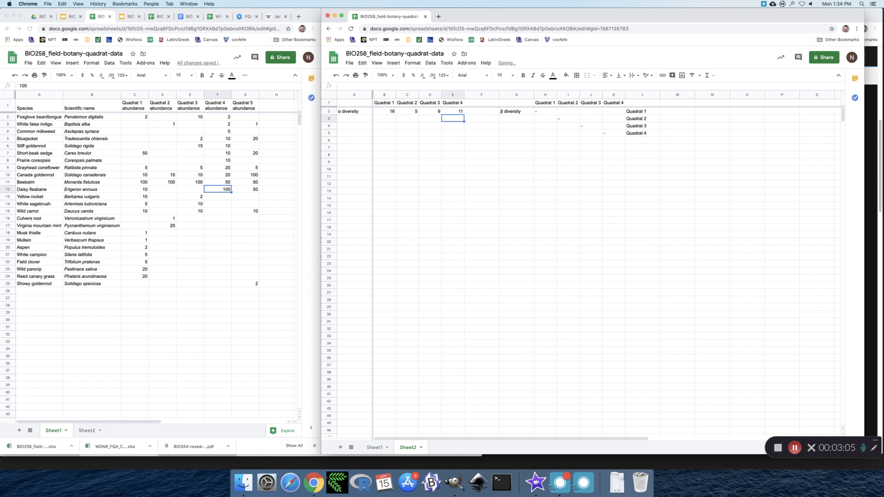
Add the column header "Total species" in cell F1 of Sheet2, beside the Quadrat 4 header
left_click_drag(389, 112, 460, 111)
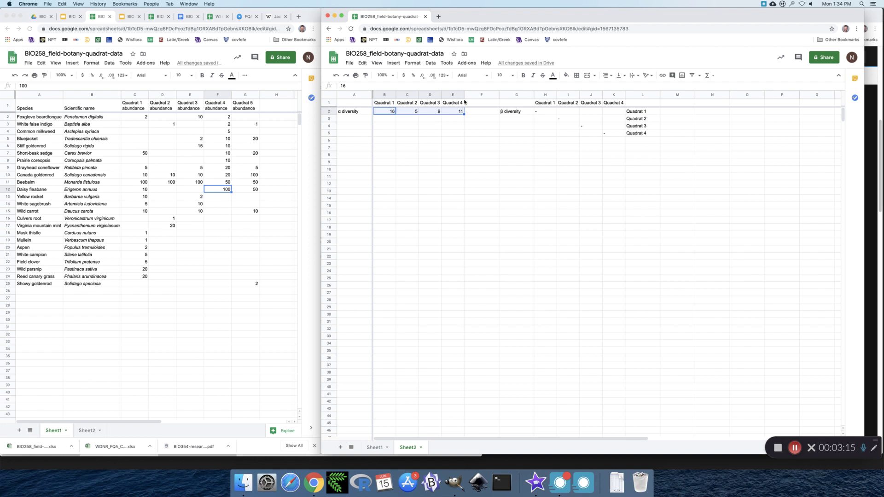
left_click(481, 102)
type("To")
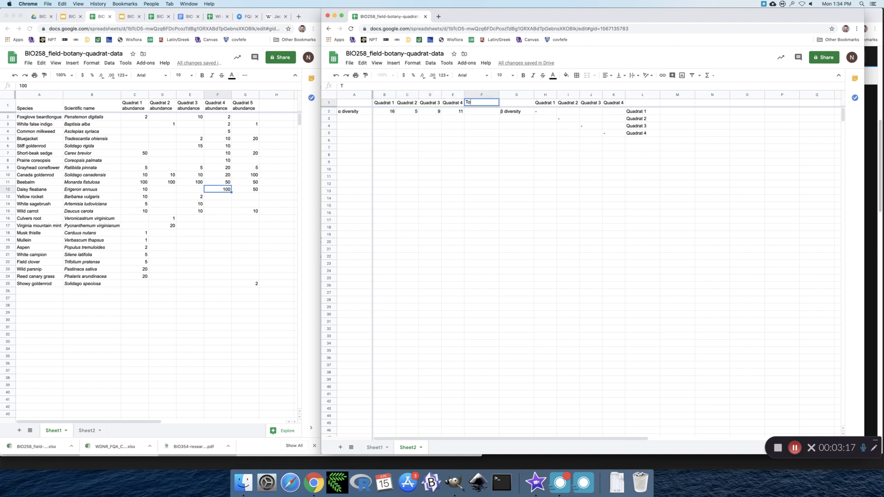
type("tal species")
key("Return")
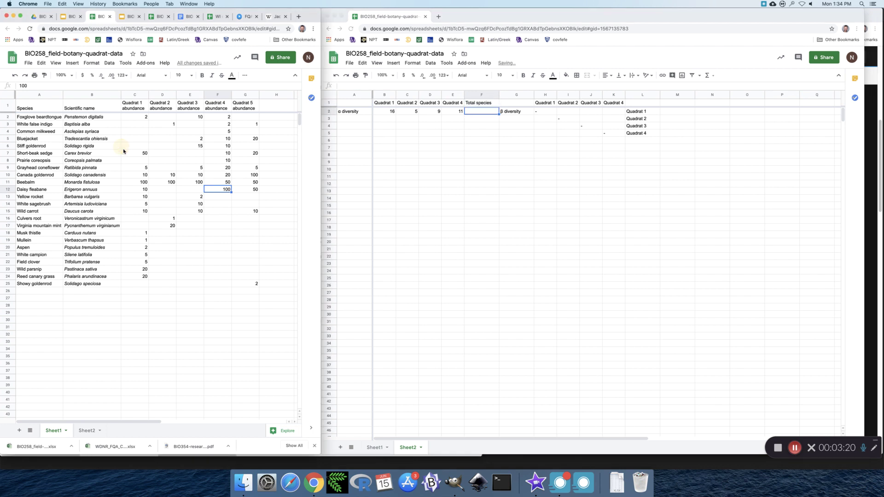
Count the species found in Quadrats 1 to 4 down the Scientific name column and enter 23 under Total species in Sheet2
left_click(109, 117)
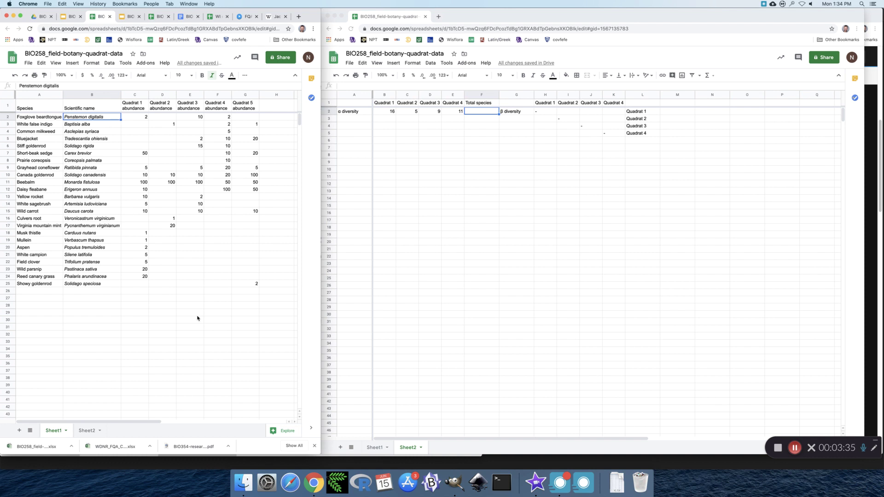
key("Down")
key("Down")
key("Down")
key("Down")
key("Down")
key("Down")
key("Down")
key("Down")
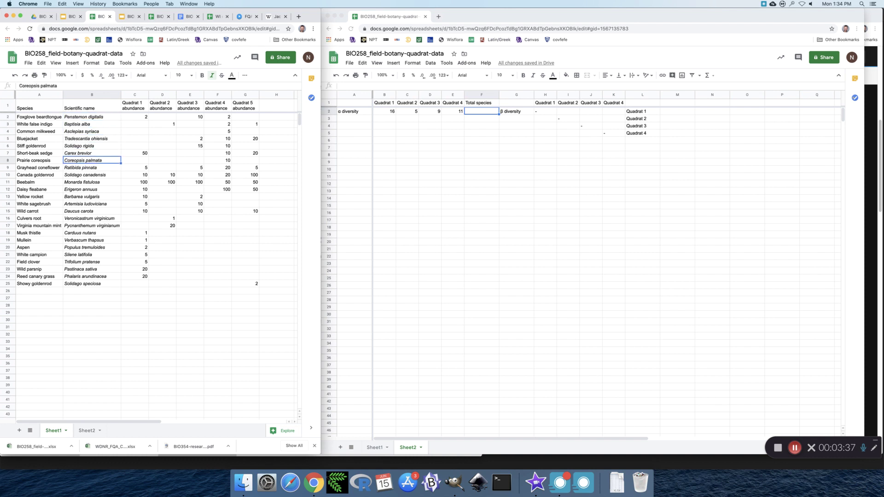
key("Up")
key("Up")
key("Up")
key("Up")
key("Up")
key("Up")
key("Up")
key("Up")
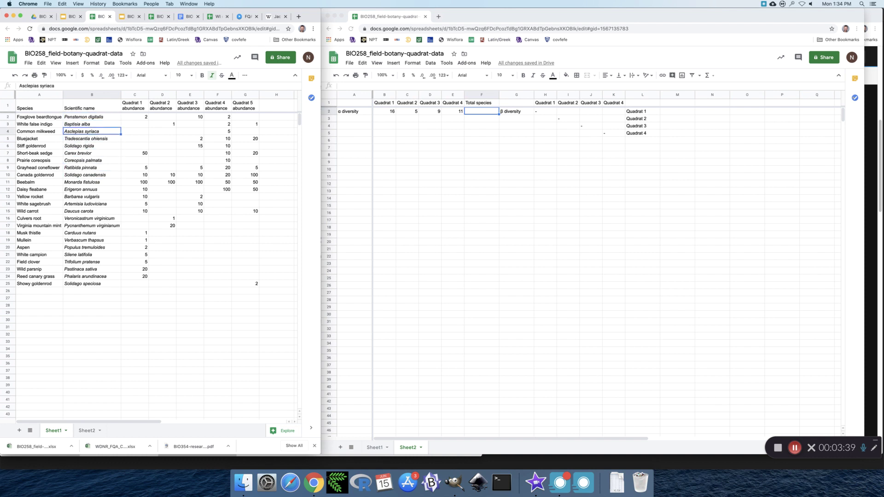
key("Down")
key("Down")
key("Down")
key("Down")
key("Down")
key("Down")
key("Down")
key("Down")
key("Down")
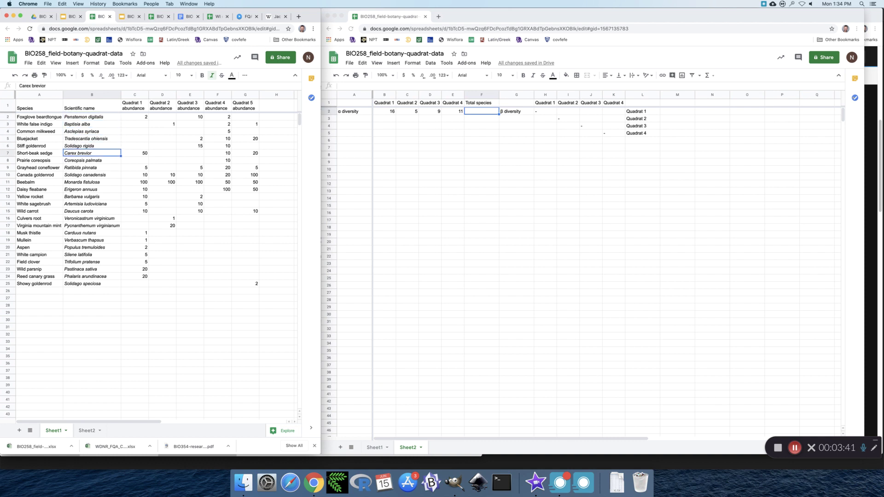
key("Down")
key("Down")
key("Down")
key("Down")
key("Down")
key("Down")
key("Down")
key("Down")
key("Down")
key("Down")
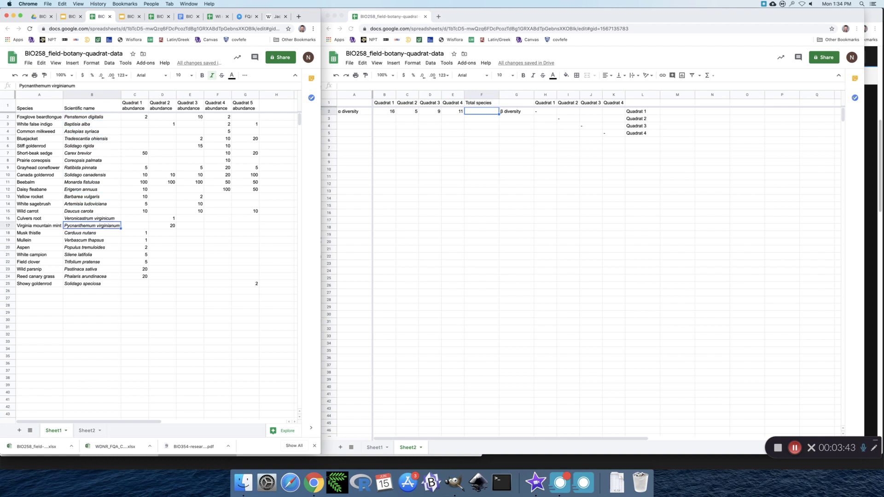
key("Down")
key("Down")
key("Down")
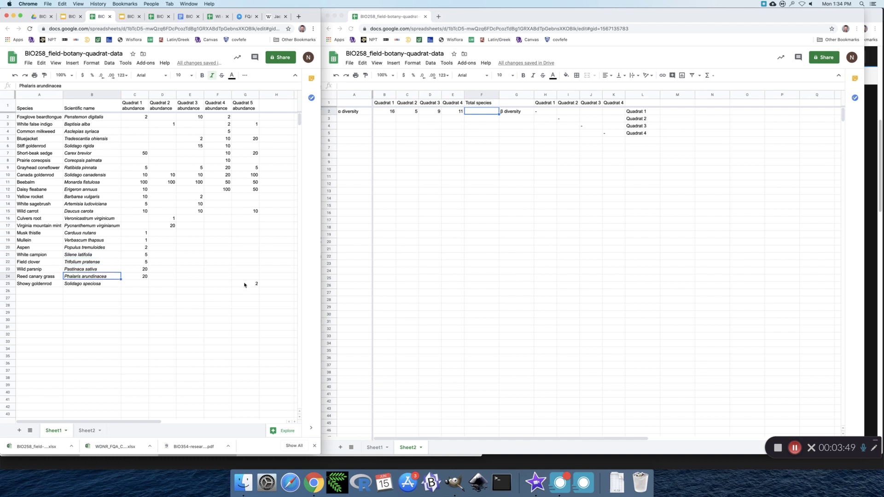
left_click(476, 113)
type("23")
key("Return")
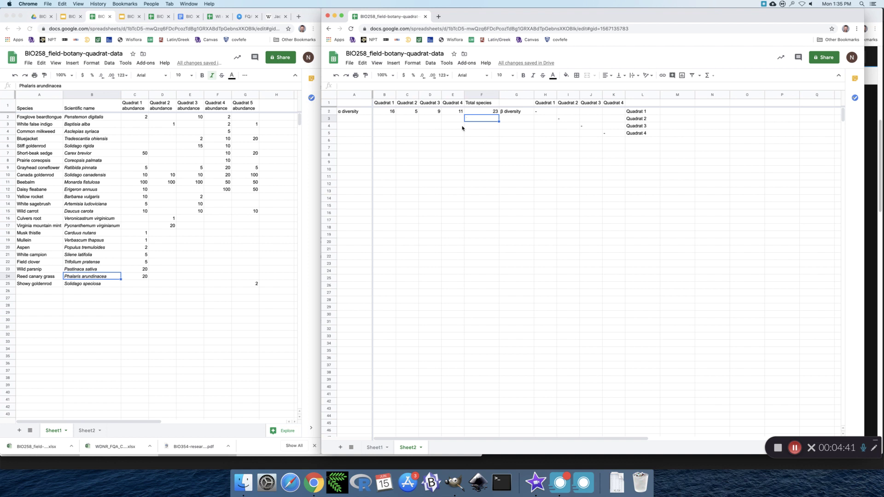
Switch back to the BIO258-botany-followup slides and present the Diversity slide comparing two plots
left_click(389, 112)
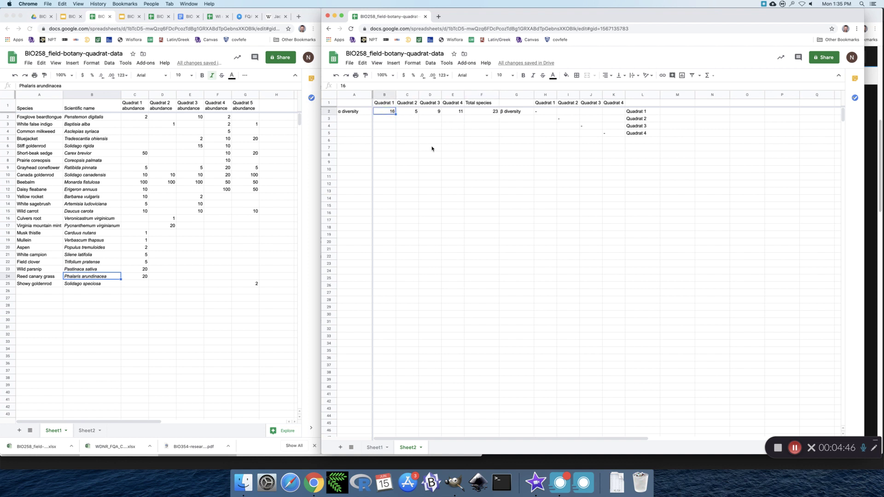
left_click(67, 17)
left_click(239, 61)
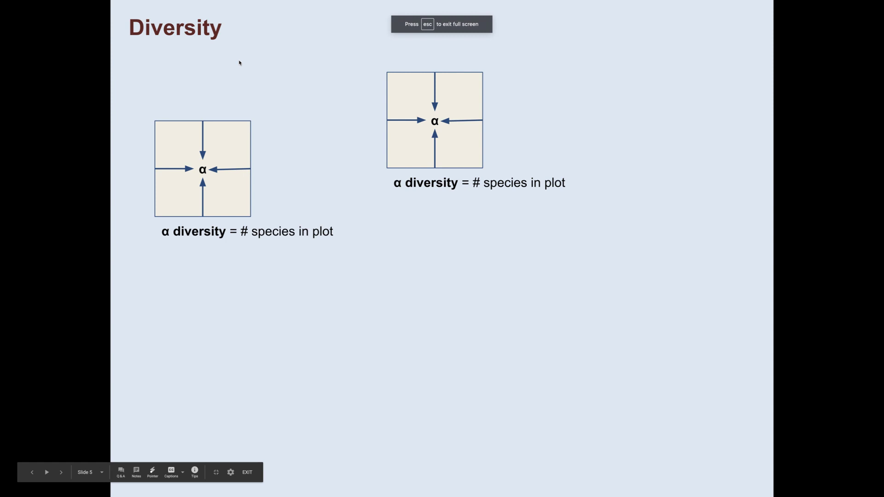
Advance the Diversity slide to reveal the β diversity arrow and definition for the two plots
key("Right")
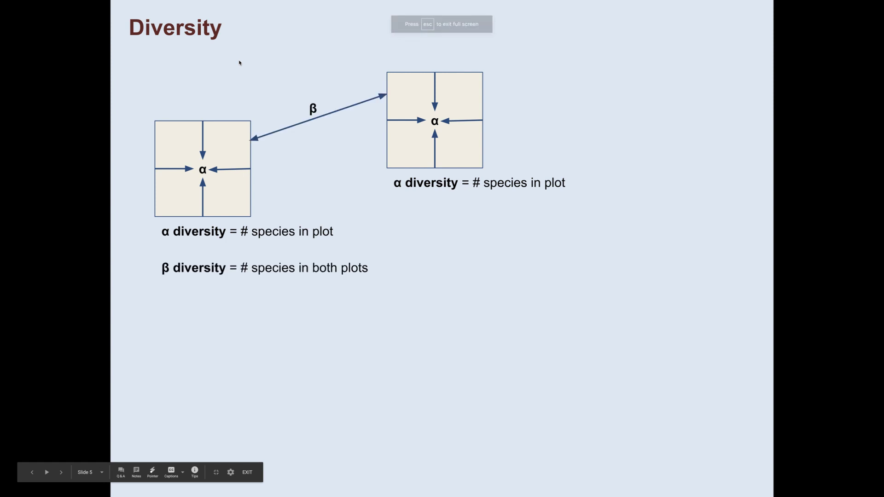
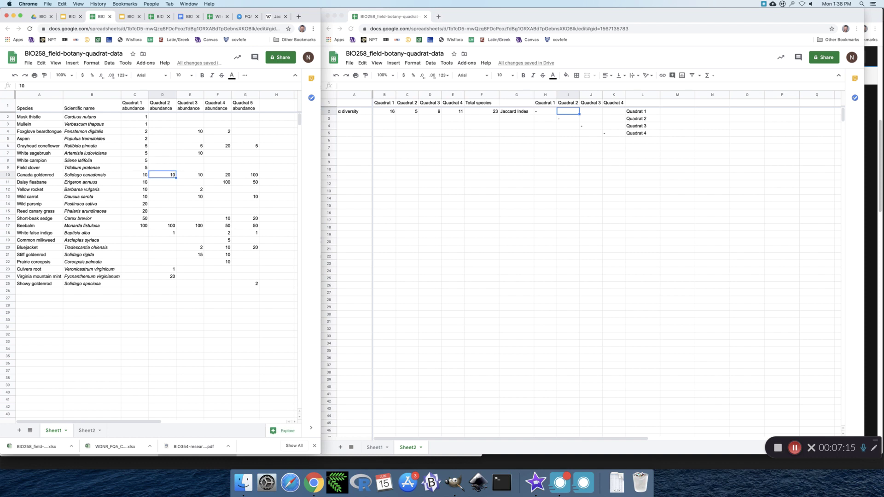
Count the species shared by Quadrats 1 and 2 and start their Jaccard Index formula in Sheet2 cell I2 as =2/
left_click(162, 226)
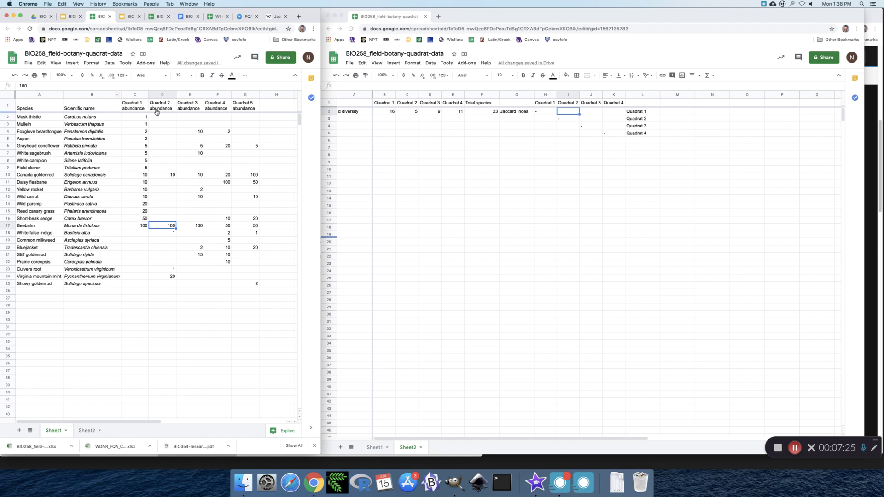
left_click(561, 114)
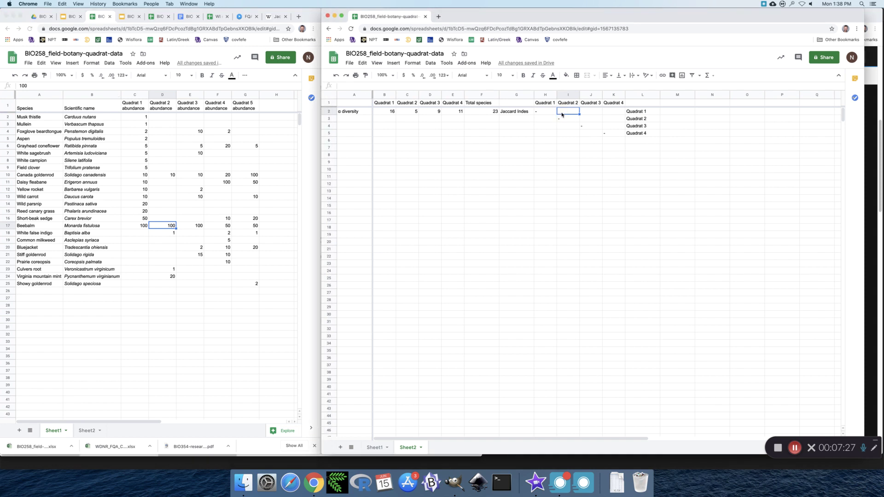
type("=")
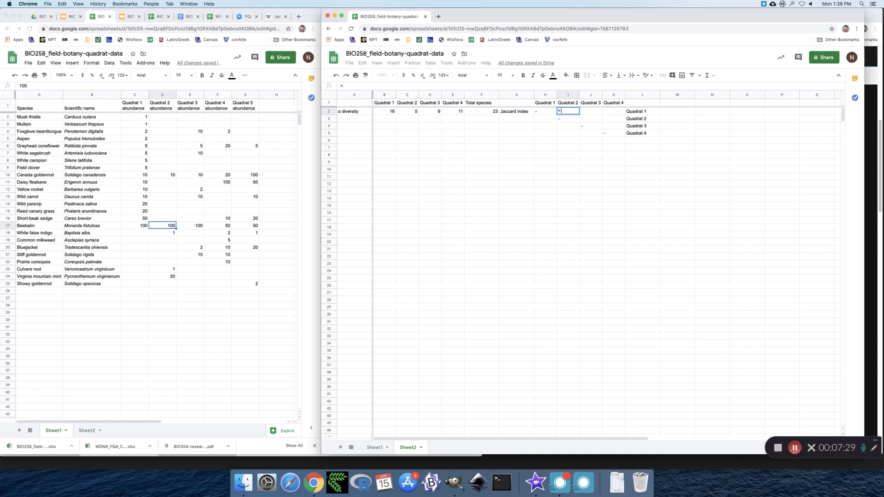
type("/2")
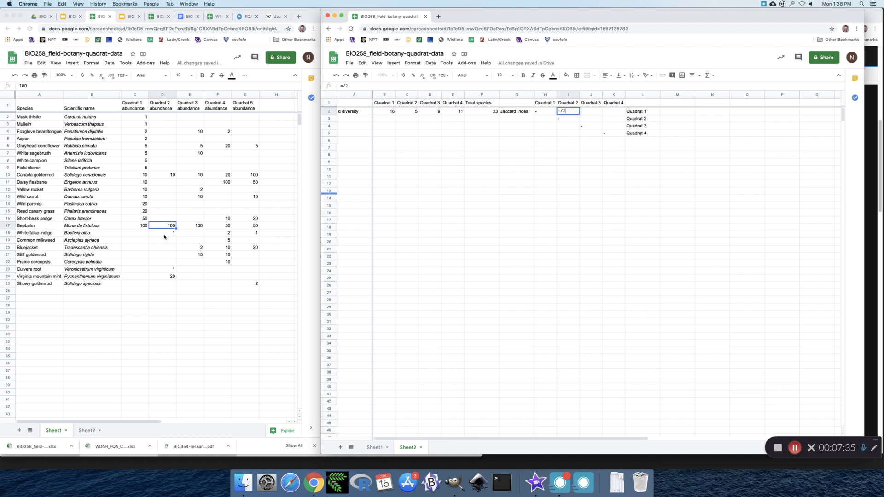
key("BackSpace")
type("/")
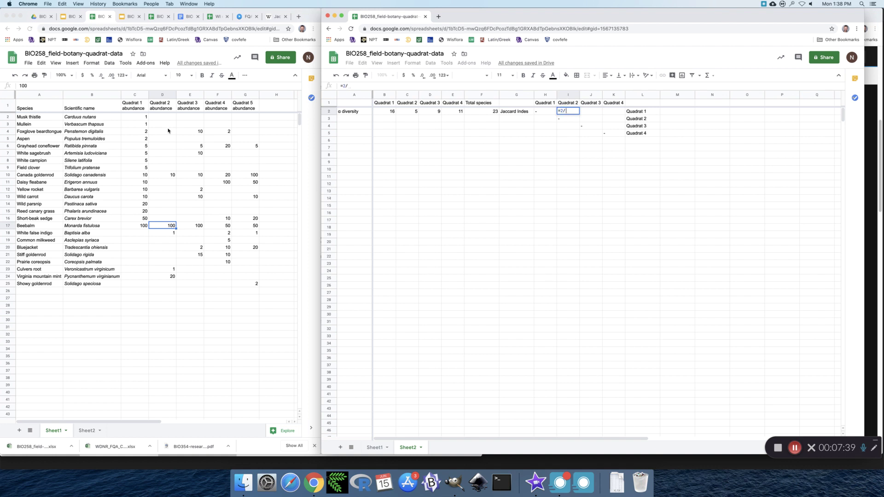
Count all species present in Quadrat 1 or Quadrat 2 and complete the Jaccard formula in I2 as =2/19
left_click(158, 128)
left_click(141, 117)
key("Down")
key("Down")
key("Down")
key("Down")
key("Down")
key("Down")
key("Down")
key("Down")
key("Down")
key("Down")
key("Down")
key("Down")
key("Down")
key("Down")
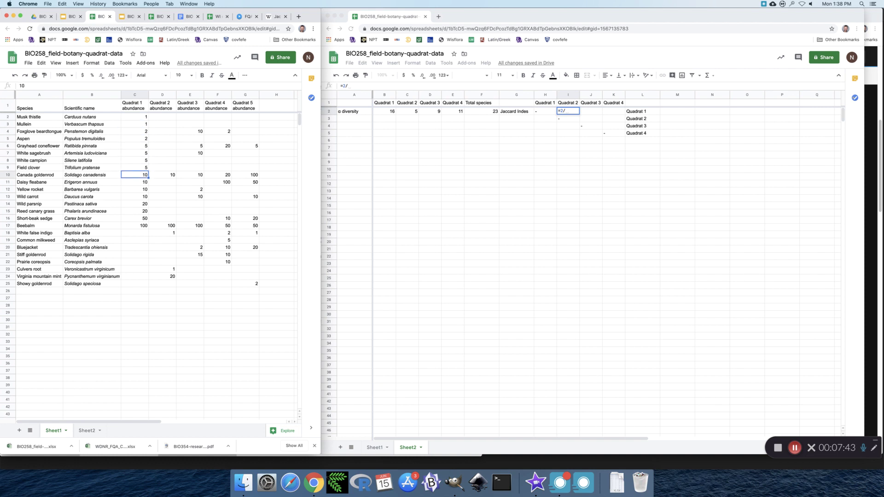
key("Down")
key("Right")
key("Down")
key("Down")
key("Down")
key("Down")
key("Down")
key("Down")
key("Down")
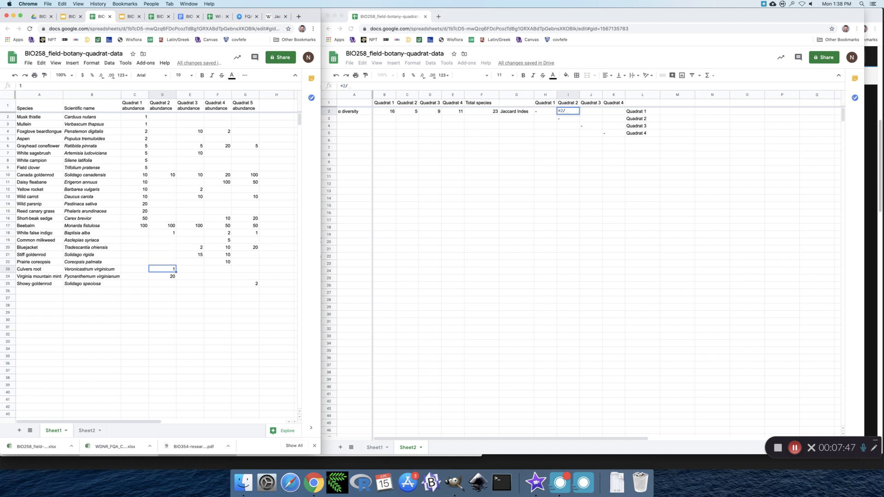
left_click(536, 100)
type("19")
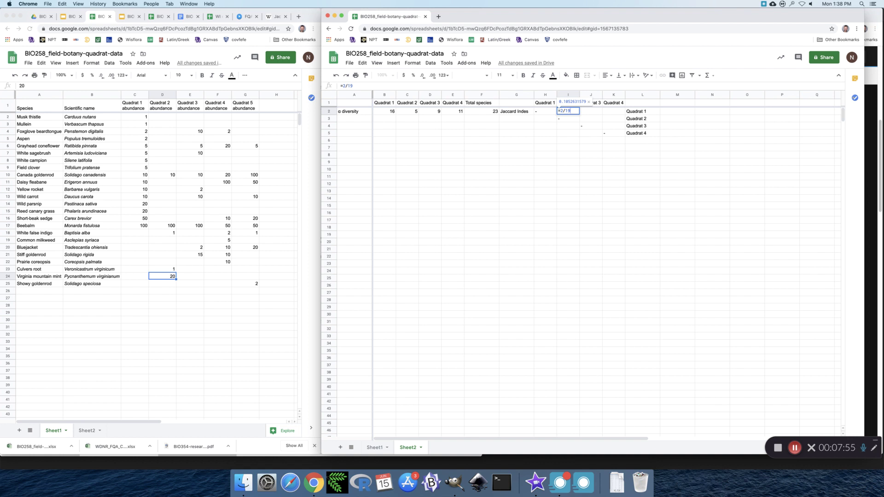
key("Return")
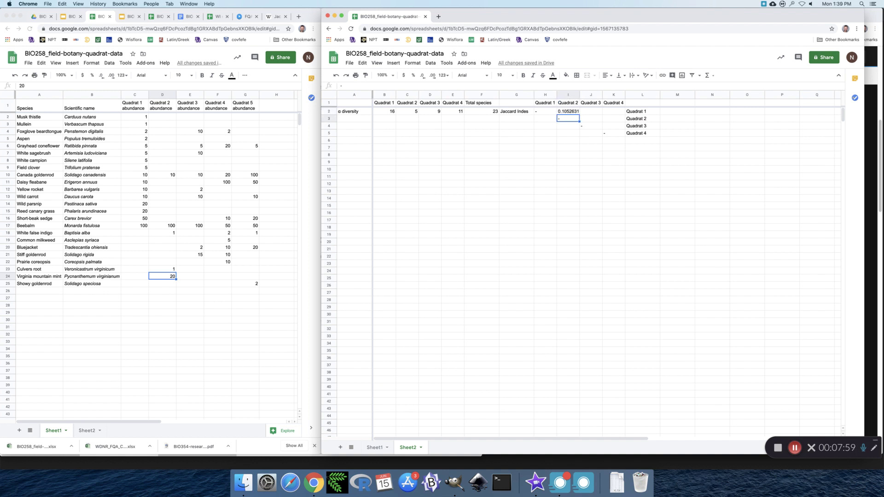
Sort Sheet1 in ascending order by Quadrat 3 abundance and again by Quadrat 1 abundance
left_click(194, 130)
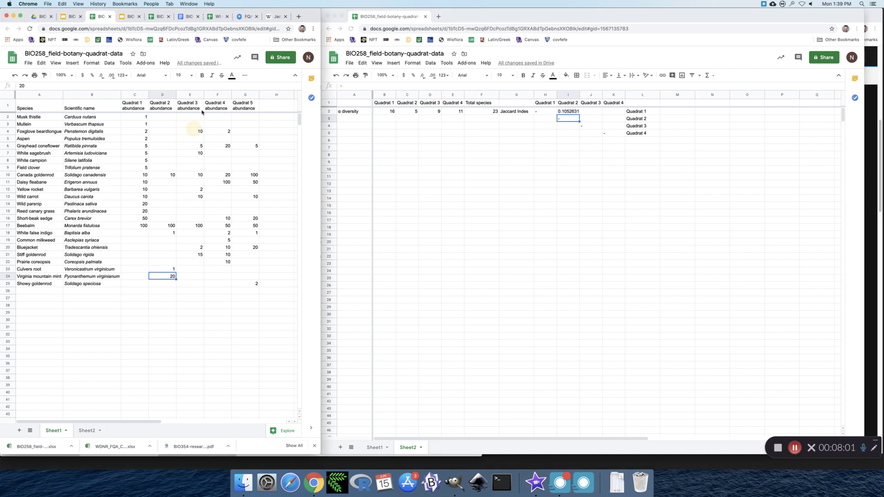
right_click(199, 96)
left_click(235, 256)
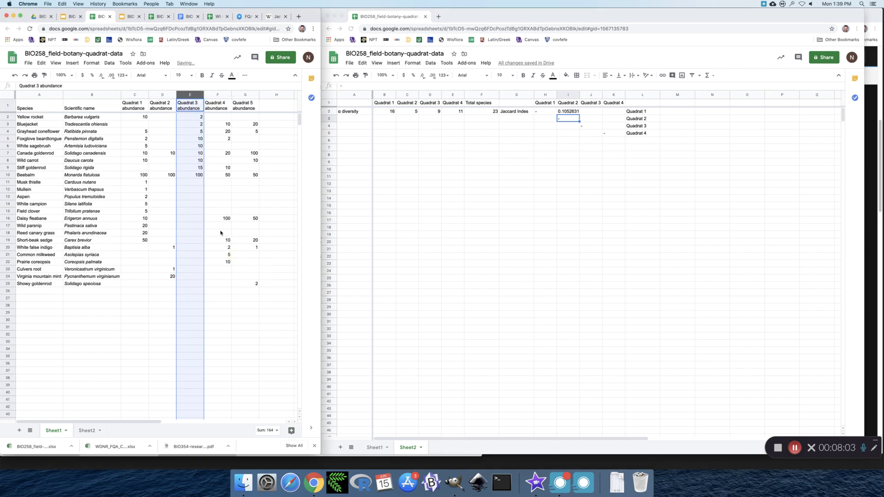
right_click(143, 96)
left_click(176, 256)
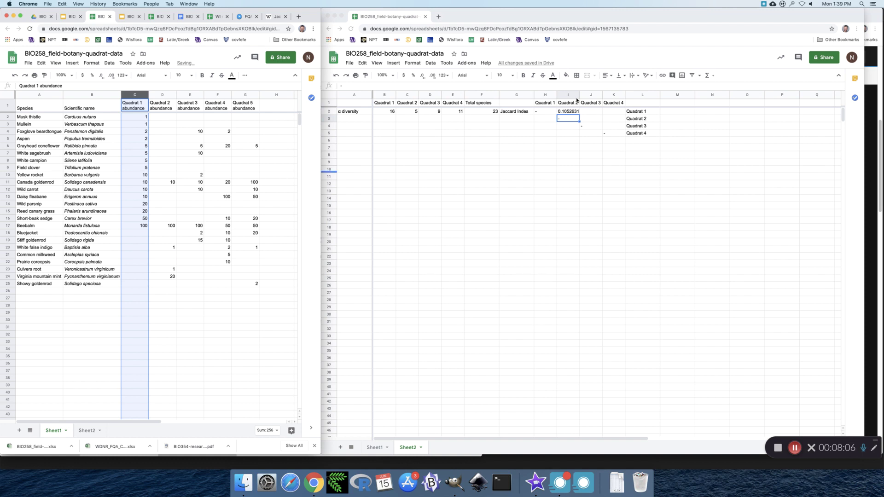
Count the species shared by Quadrats 1 and 3 and start their Jaccard Index formula in Sheet2 cell J2 as =7/
left_click(194, 122)
key("Down")
key("Down")
key("Down")
key("Down")
key("Down")
key("Down")
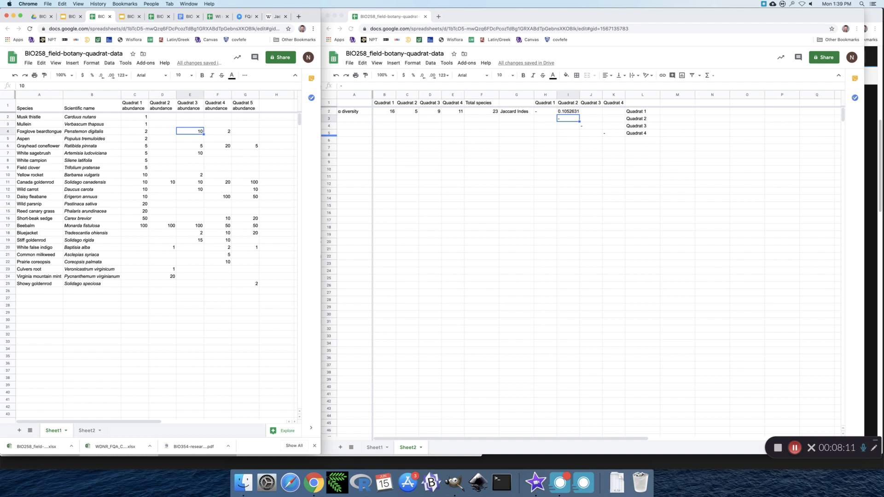
key("Down")
key("Down")
key("Down")
key("Down")
key("Down")
key("Down")
key("Down")
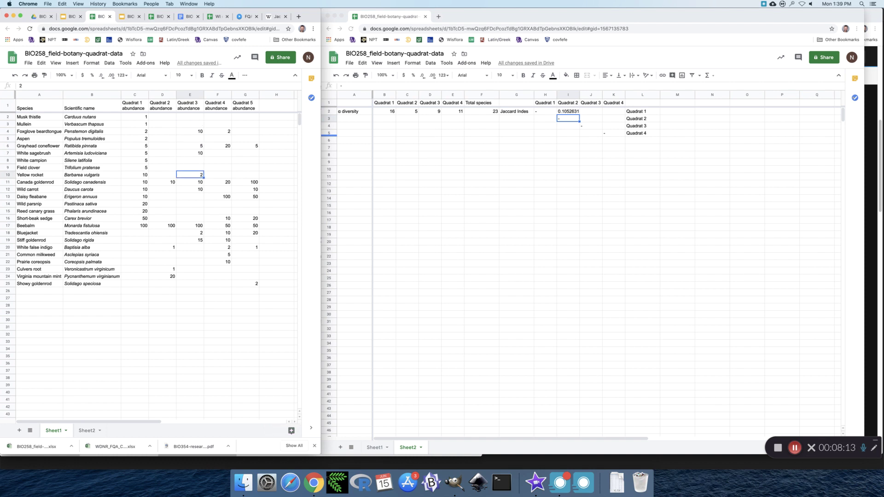
key("Down")
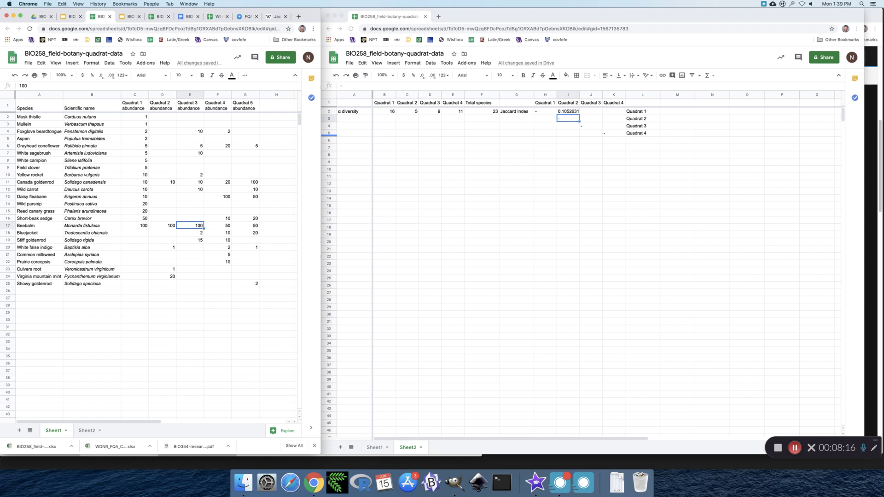
left_click(589, 113)
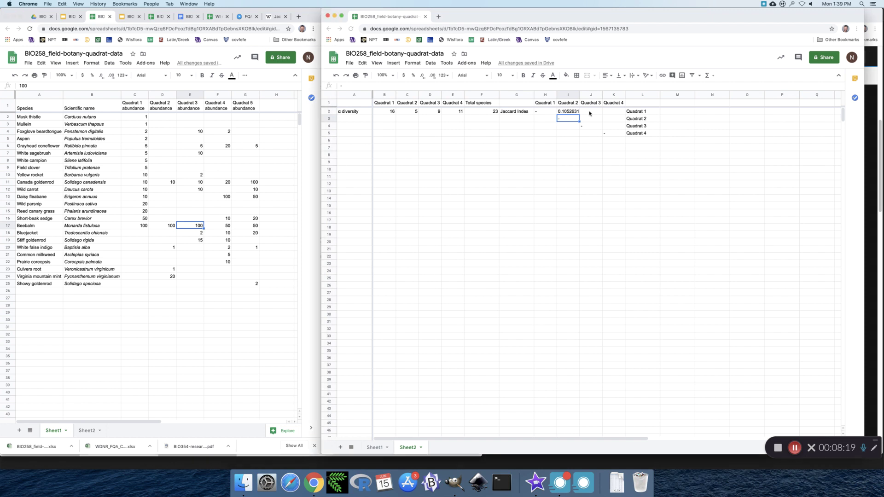
left_click(592, 114)
type("=7/")
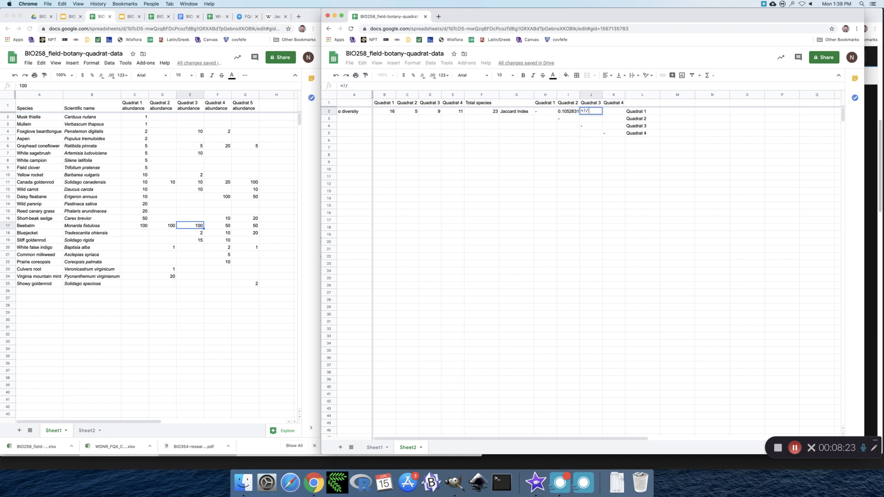
Count all species present in Quadrat 1 or Quadrat 3 and complete the Jaccard formula in J2 as =7/18
left_click(191, 197)
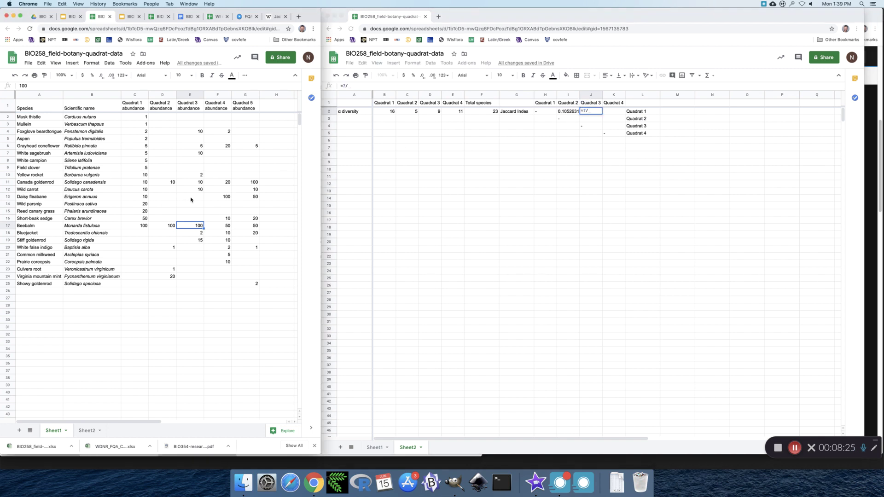
left_click(194, 117)
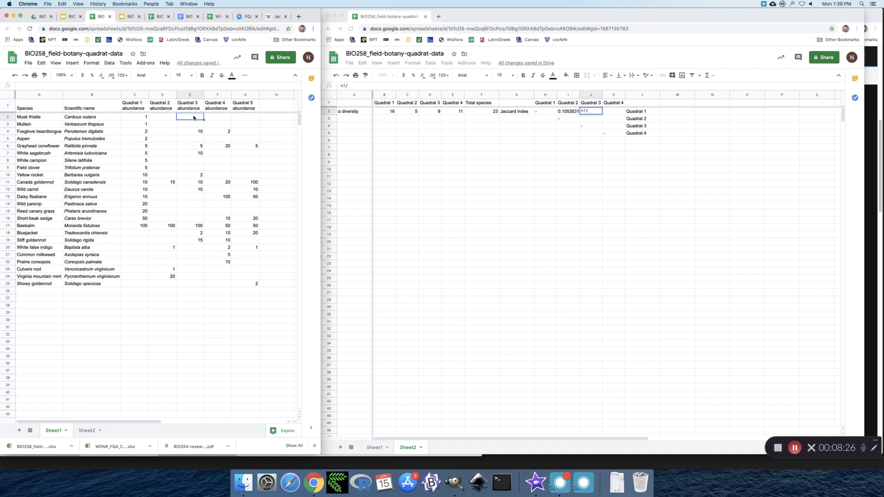
key("Down")
key("Down")
key("Down")
key("Down")
key("Down")
key("Down")
key("Down")
key("Down")
key("Down")
key("Down")
key("Down")
key("Down")
key("Down")
key("Down")
key("Down")
key("Down")
key("Down")
type("=7/")
left_click(354, 83)
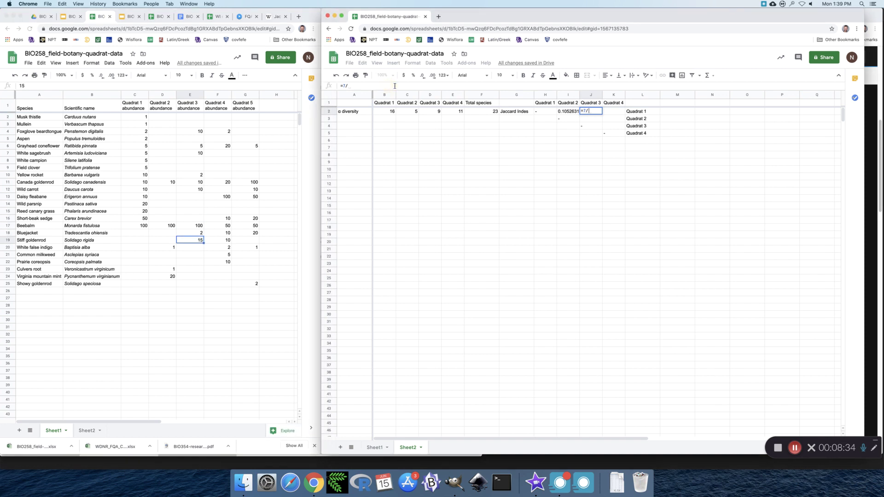
type("18")
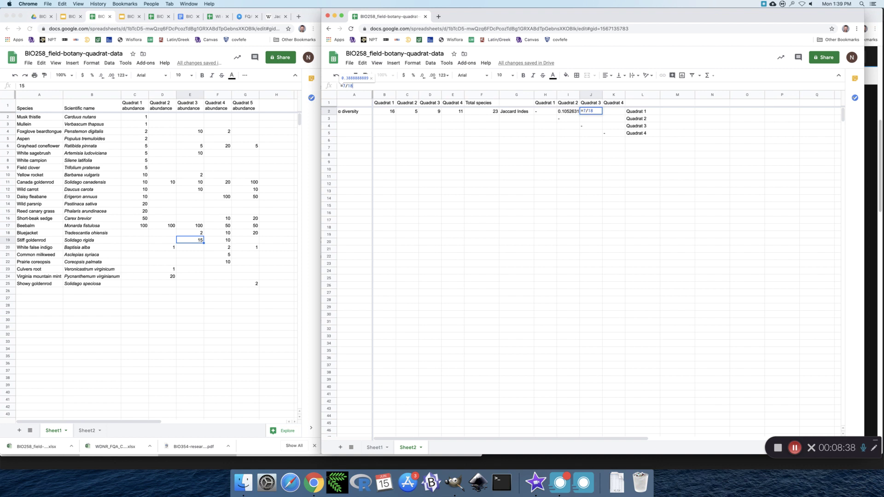
key("Return")
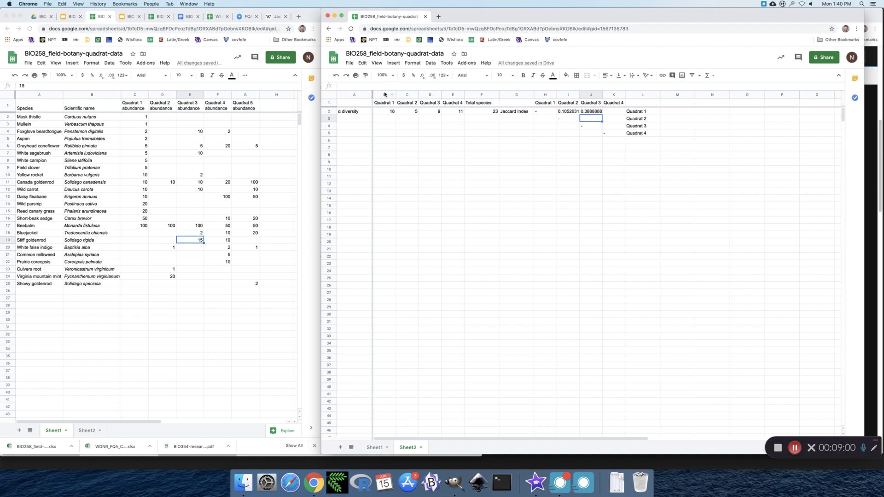
Sort Sheet1 in ascending order by Quadrat 4 abundance and again by Quadrat 1 abundance
key("Up")
key("Right")
left_click(208, 143)
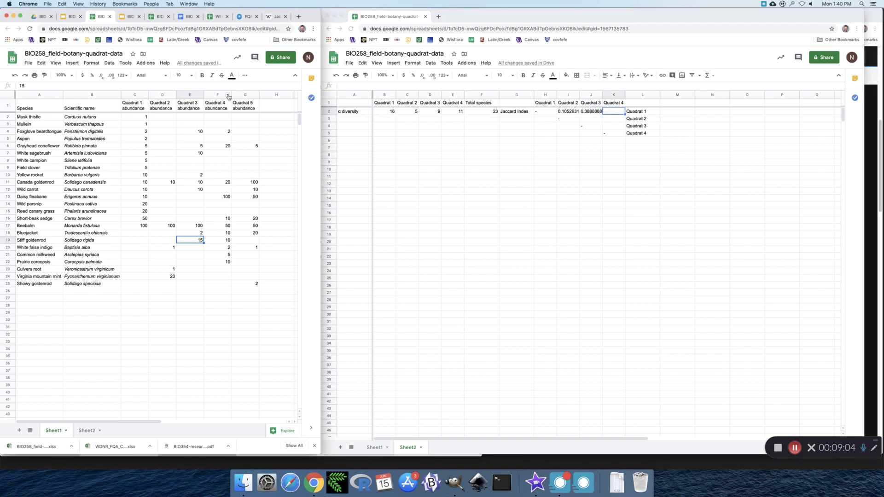
right_click(226, 95)
left_click(257, 255)
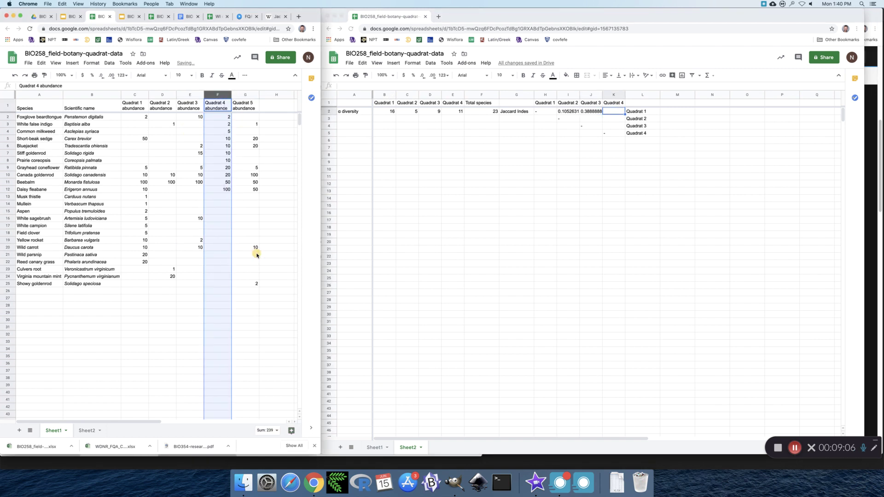
left_click(144, 95)
left_click(171, 255)
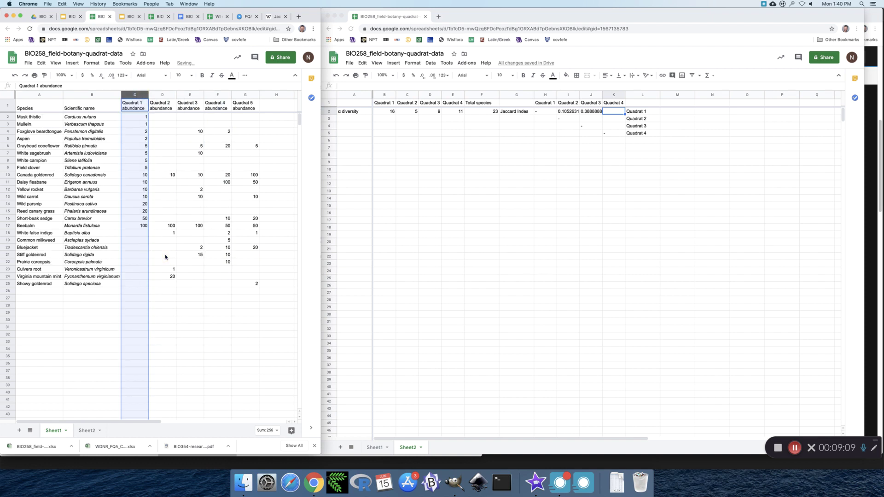
Count the species shared by Quadrats 1 and 4 and start their Jaccard Index formula in Sheet2 cell K2 as =6/
left_click(219, 125)
key("Down")
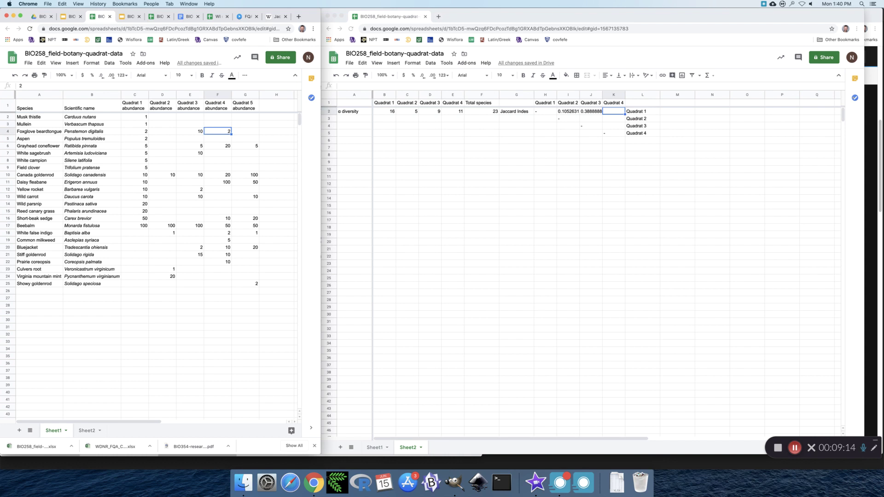
key("Down")
key("Down")
key("Down")
key("Down")
key("Down")
key("Down")
key("Down")
key("Down")
key("Down")
key("Down")
key("Down")
key("Down")
key("Down")
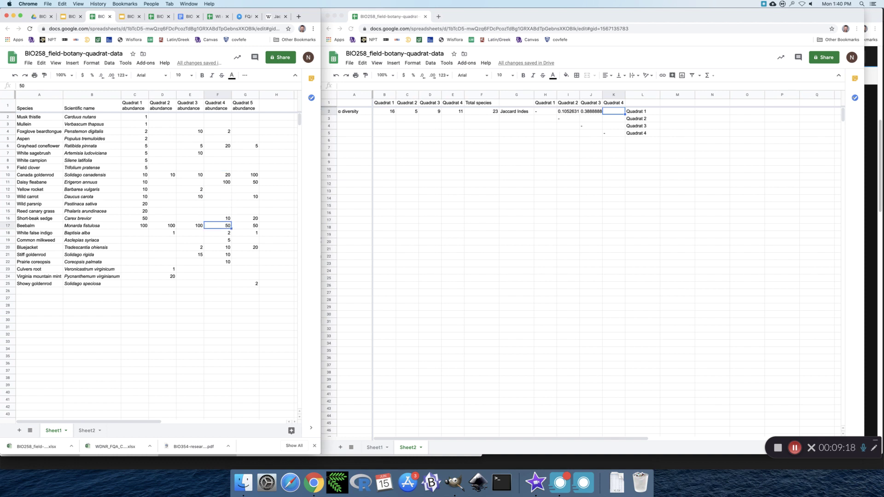
left_click(616, 115)
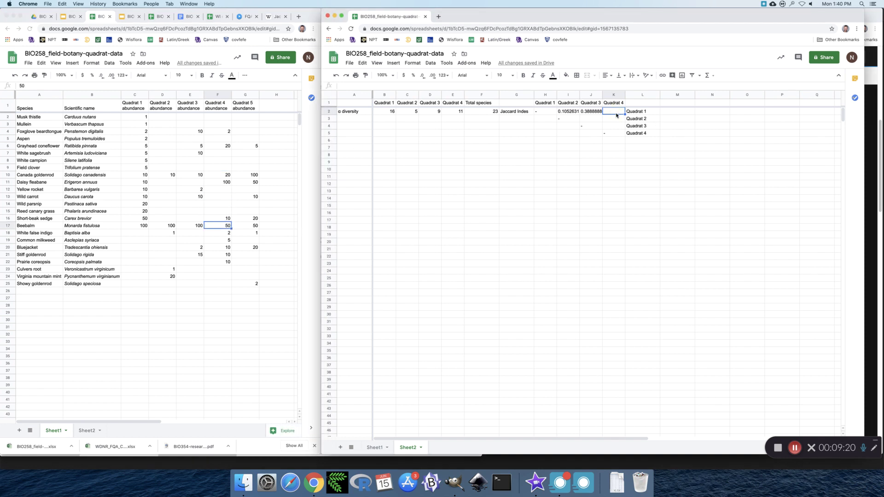
type("=6/")
Count all species present in Quadrat 1 or Quadrat 4 and complete the Jaccard formula in K2 as =6/21
left_click(215, 138)
key("Down")
key("Down")
key("Down")
key("Down")
key("Down")
key("Down")
key("Down")
key("Down")
key("Down")
key("Down")
key("Down")
key("Down")
key("Down")
key("Down")
key("Down")
key("Down")
key("Down")
left_click(614, 112)
type("=6/")
left_click(614, 112)
type("21")
key("Return")
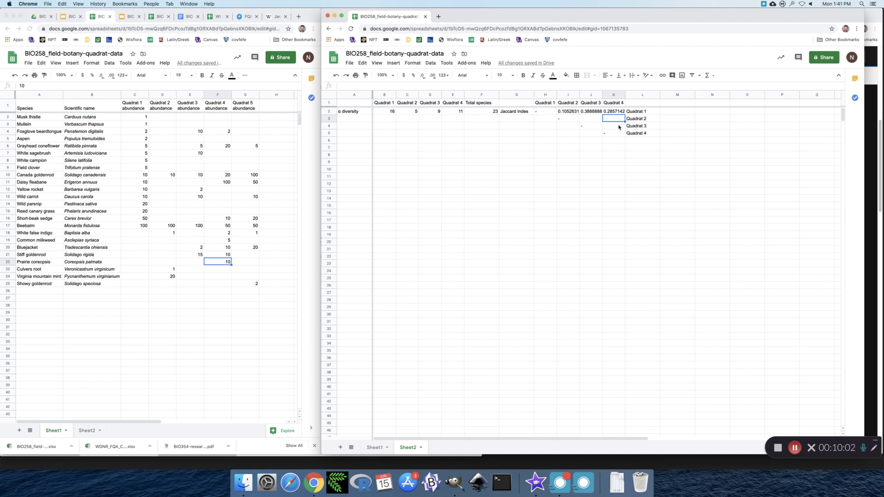
Round the Quadrat 1–Quadrat 2 Jaccard Index in I2 to three decimals with =round(2/19,3)
left_click_drag(569, 112, 606, 112)
left_click(570, 112)
left_click(342, 86)
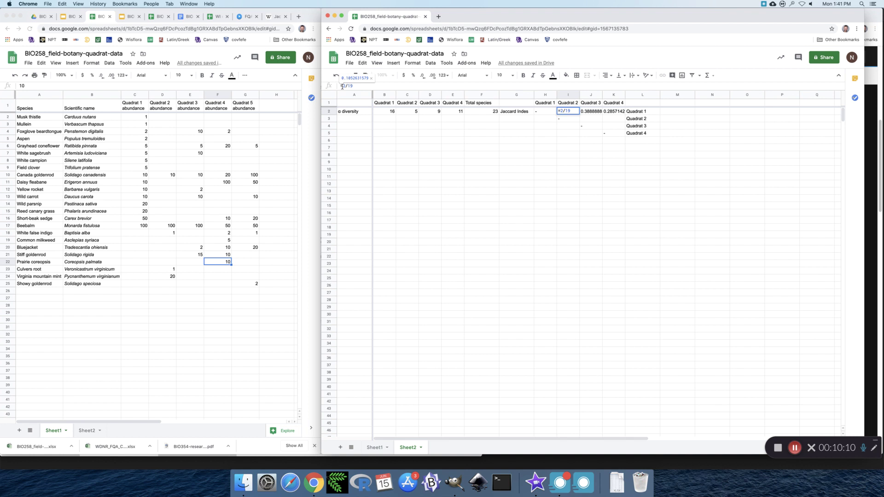
type("round(")
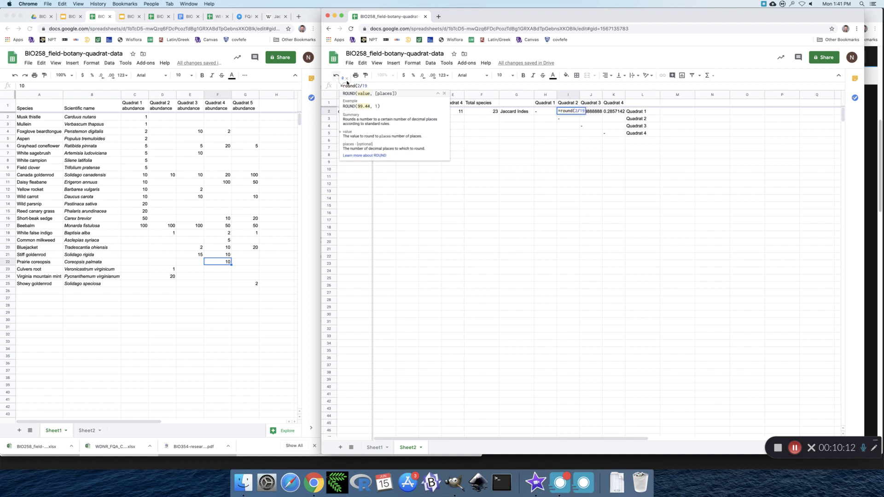
left_click(377, 87)
type(",")
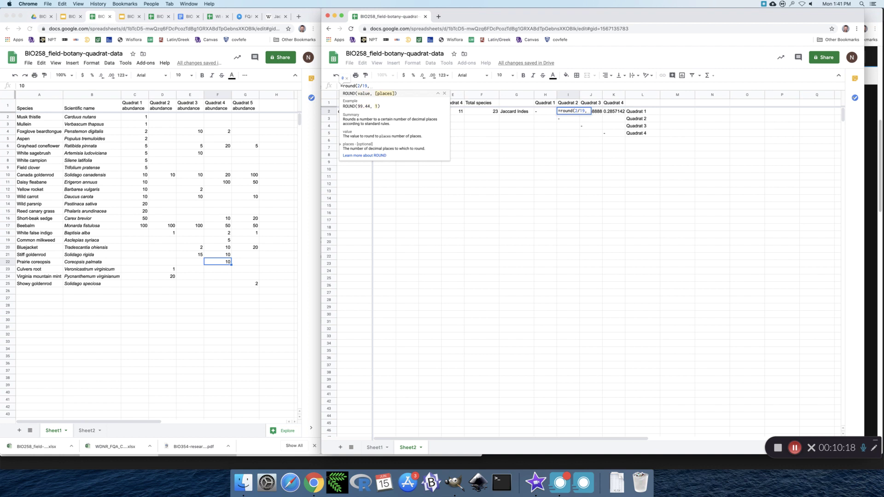
type("3)")
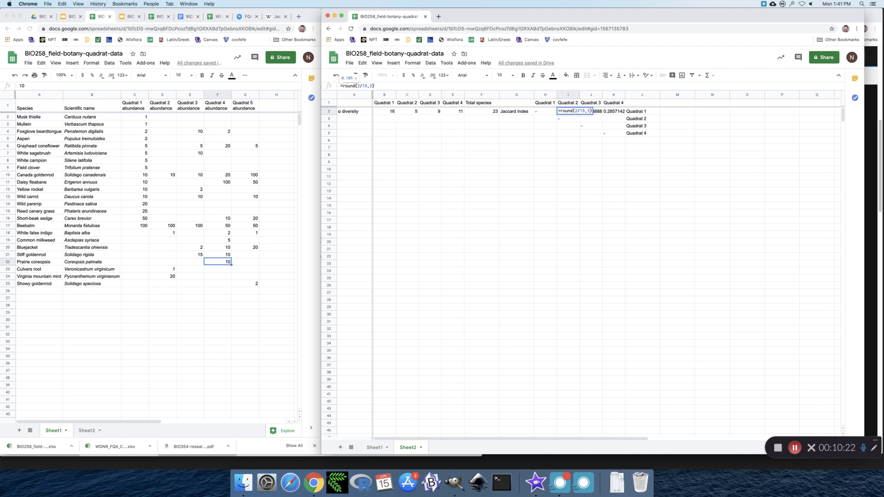
key("Return")
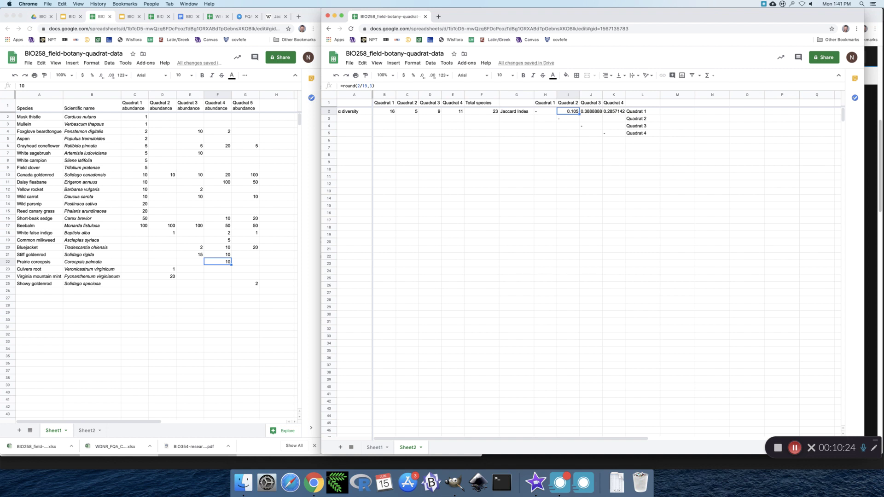
Round the Quadrat 1–Quadrat 3 Jaccard Index in J2 to three decimals with =round(7/18,3)
left_click(590, 111)
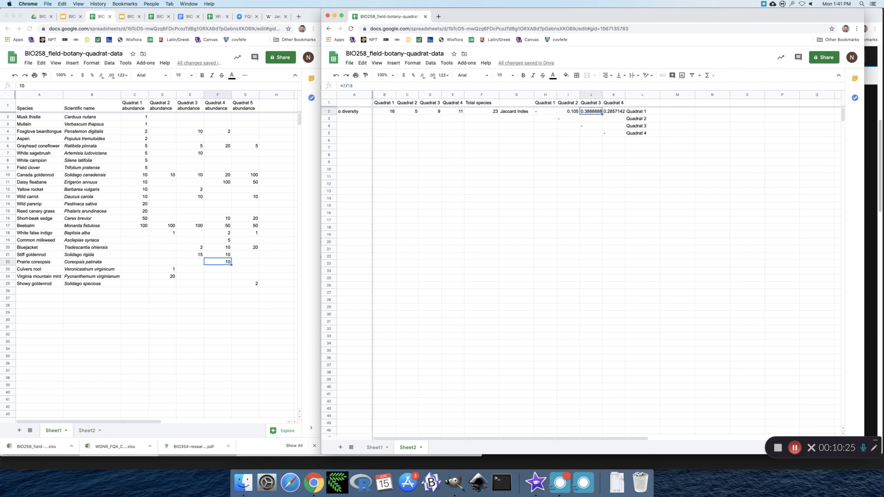
left_click(343, 86)
type("round(")
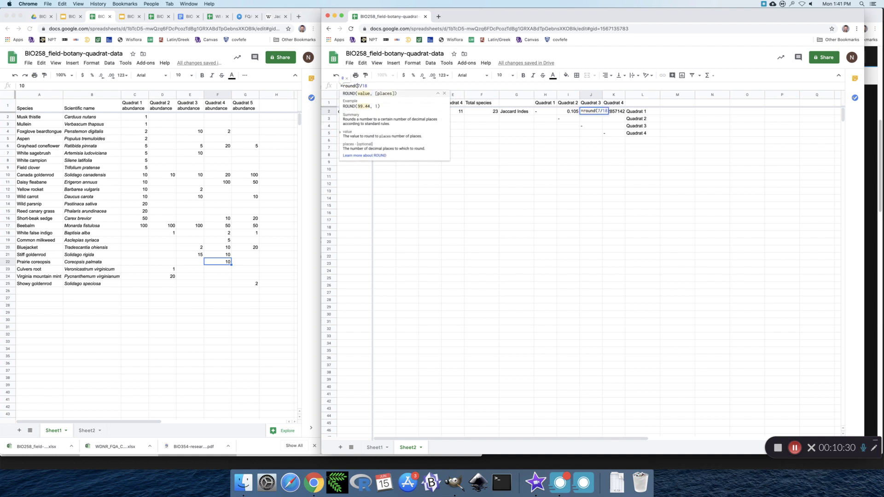
left_click(372, 85)
type(",")
type("3)")
key("Return")
Round the Quadrat 1–Quadrat 4 Jaccard Index in K2 to three decimals with =round(6/21,3)
left_click(614, 111)
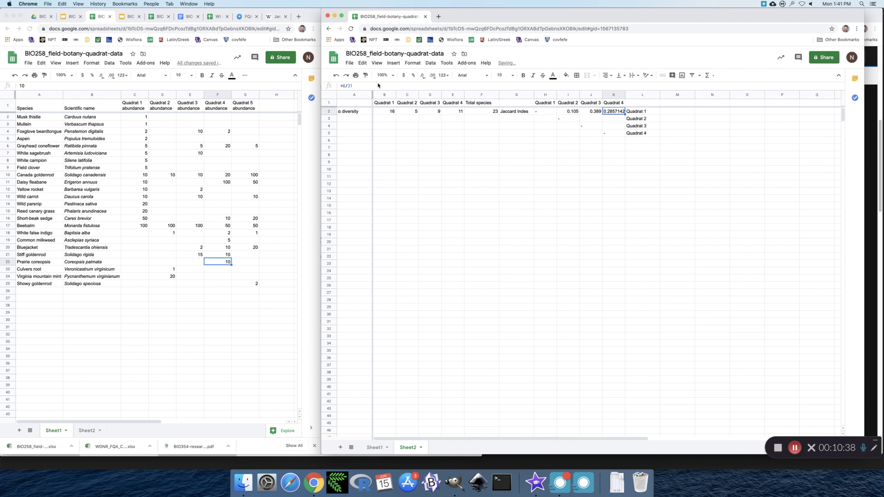
left_click(342, 86)
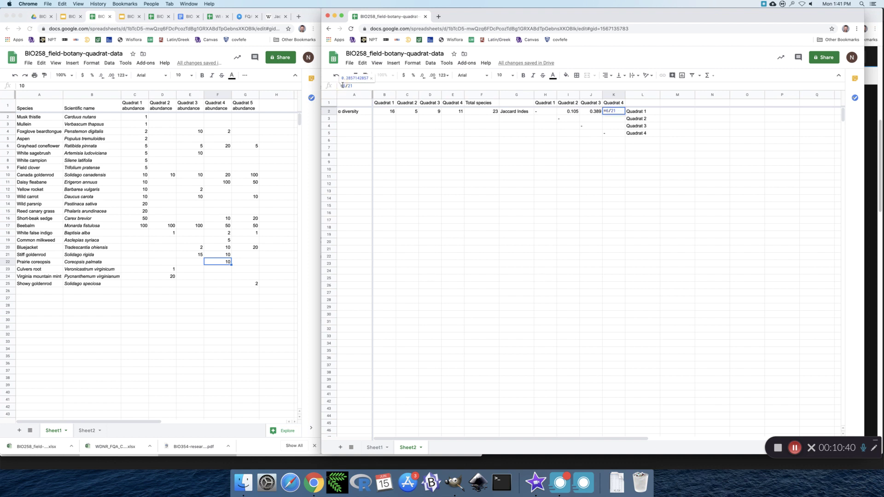
type("round(6/21")
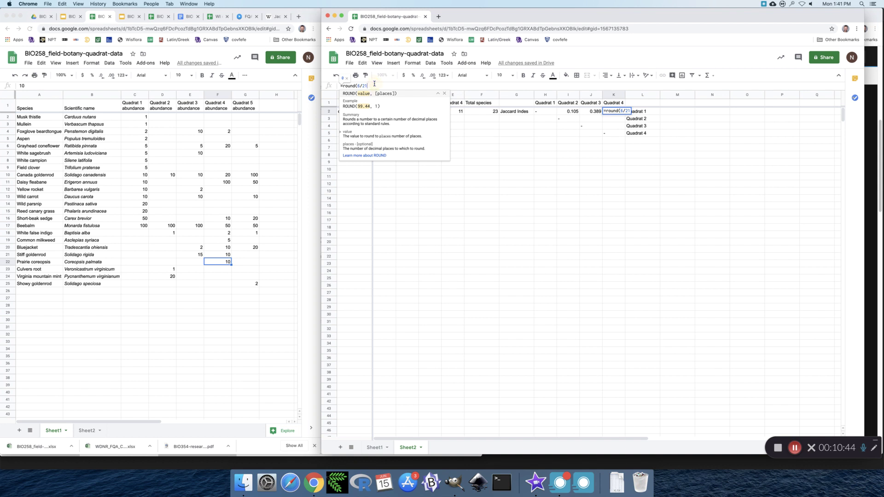
type(",3)")
key("Return")
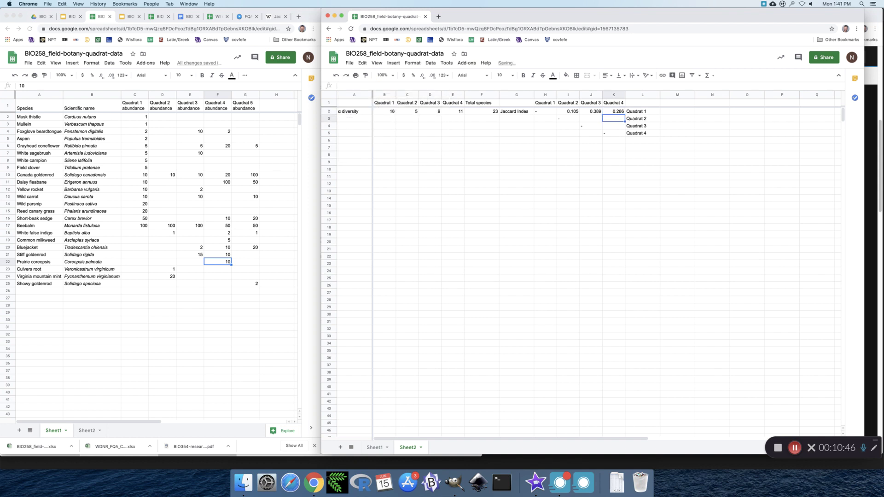
left_click_drag(568, 112, 613, 112)
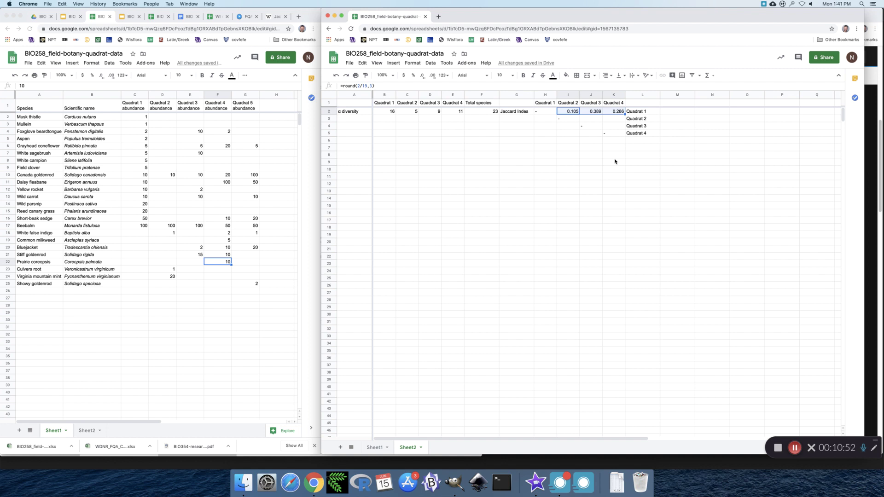
left_click_drag(591, 119, 615, 125)
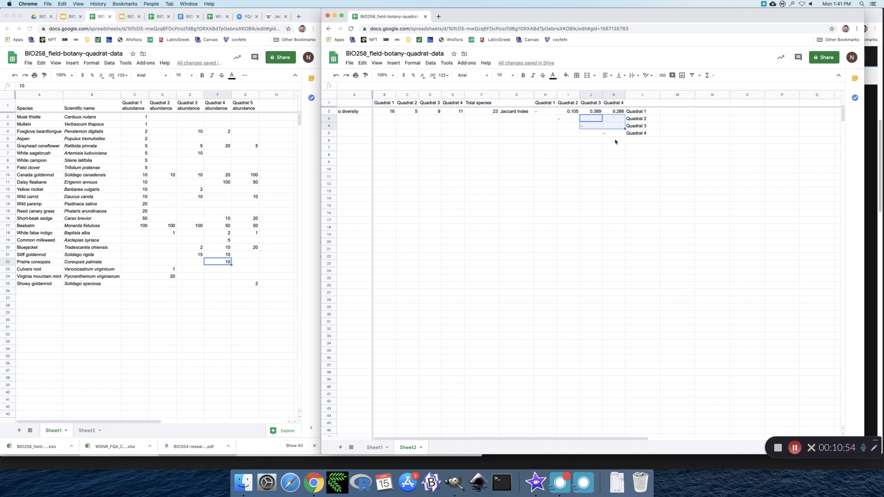
left_click(615, 142)
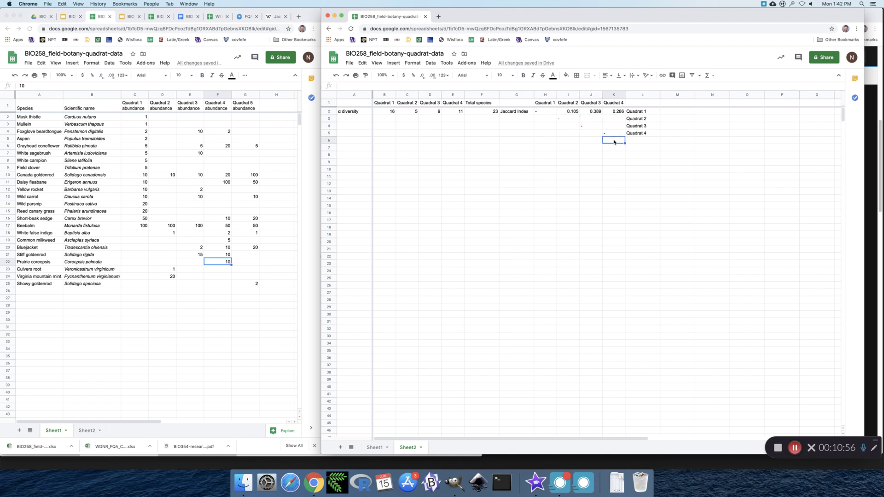